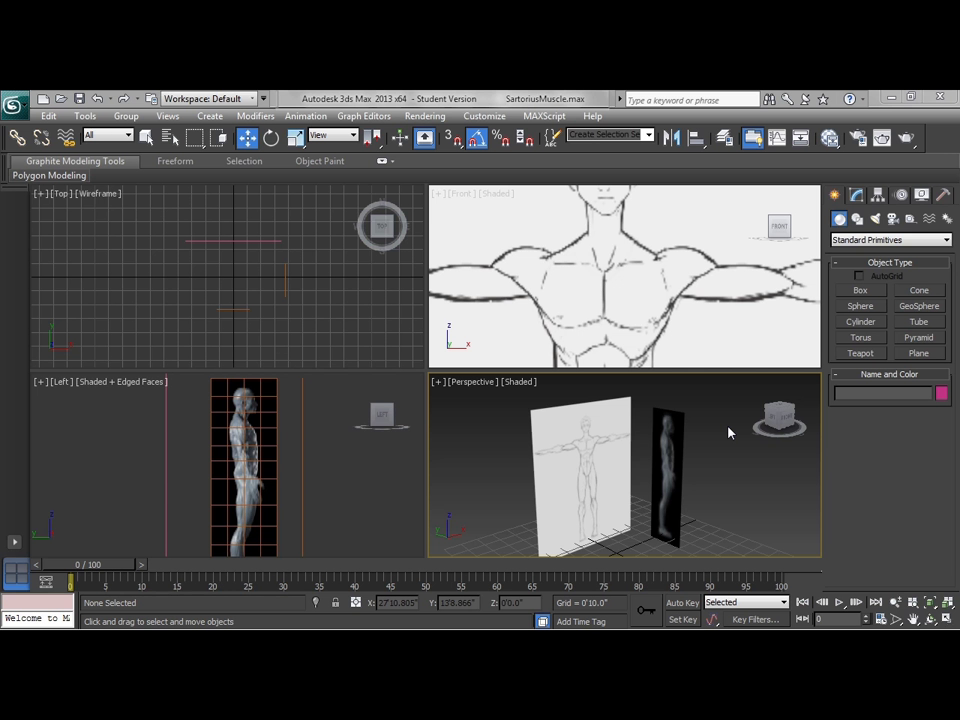
Step: Draw a plane about 5.0" long and 4.9" wide over the figure's right pectoral in the Front view
{"action": "left_click", "coordinate": [918, 353]}
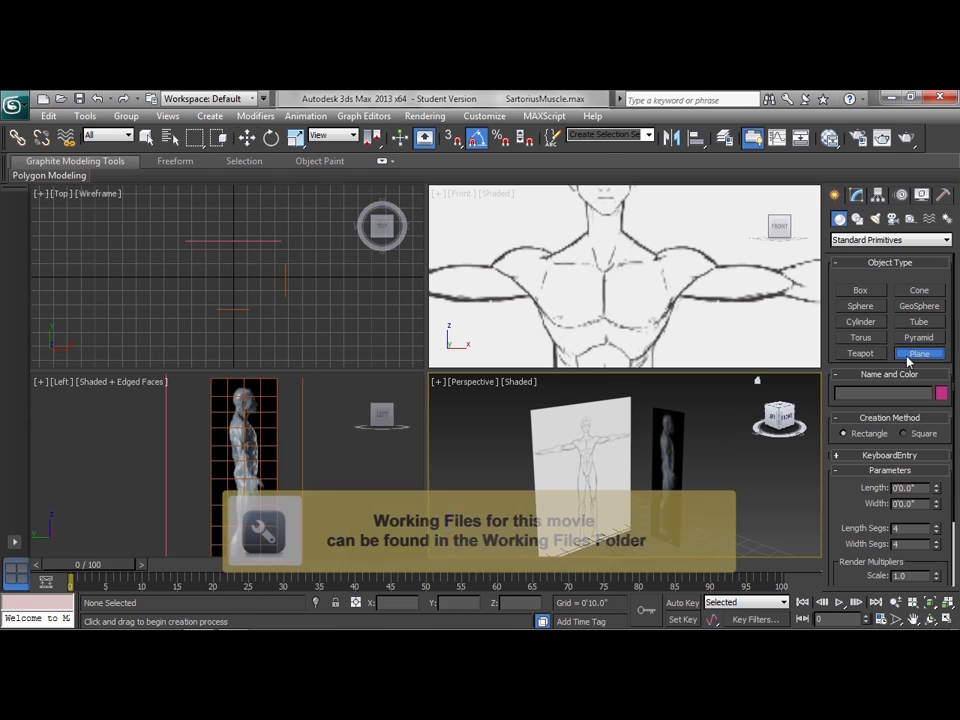
{"action": "left_click_drag", "start_coordinate": [548, 269], "coordinate": [604, 324]}
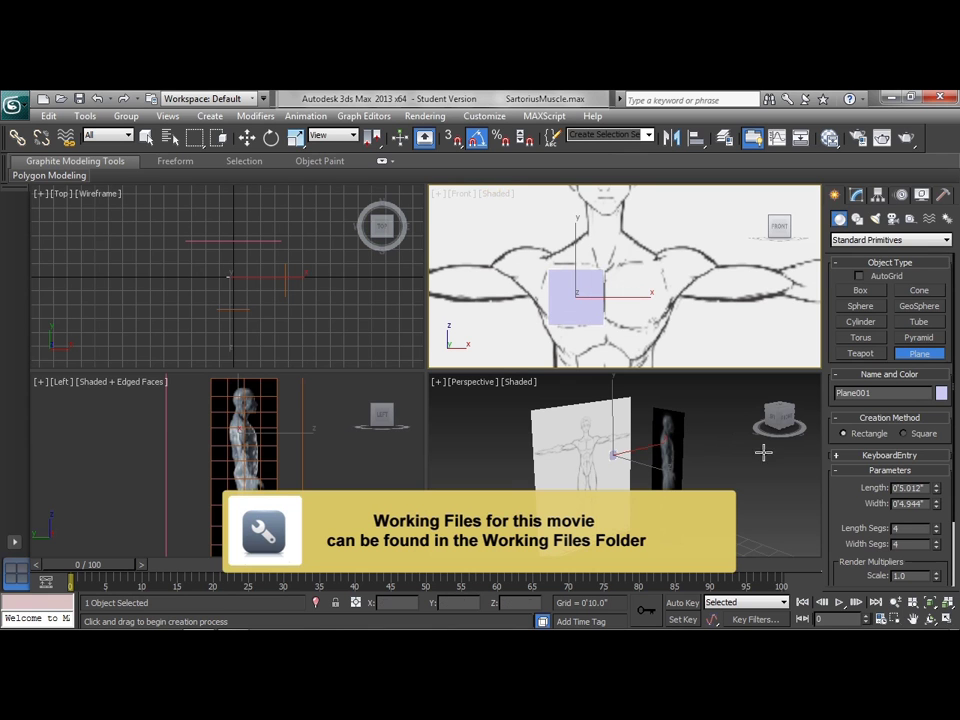
{"action": "double_click", "coordinate": [893, 530]}
Step: Turn off the ViewCube display in the viewport configuration
{"action": "left_click", "coordinate": [439, 196]}
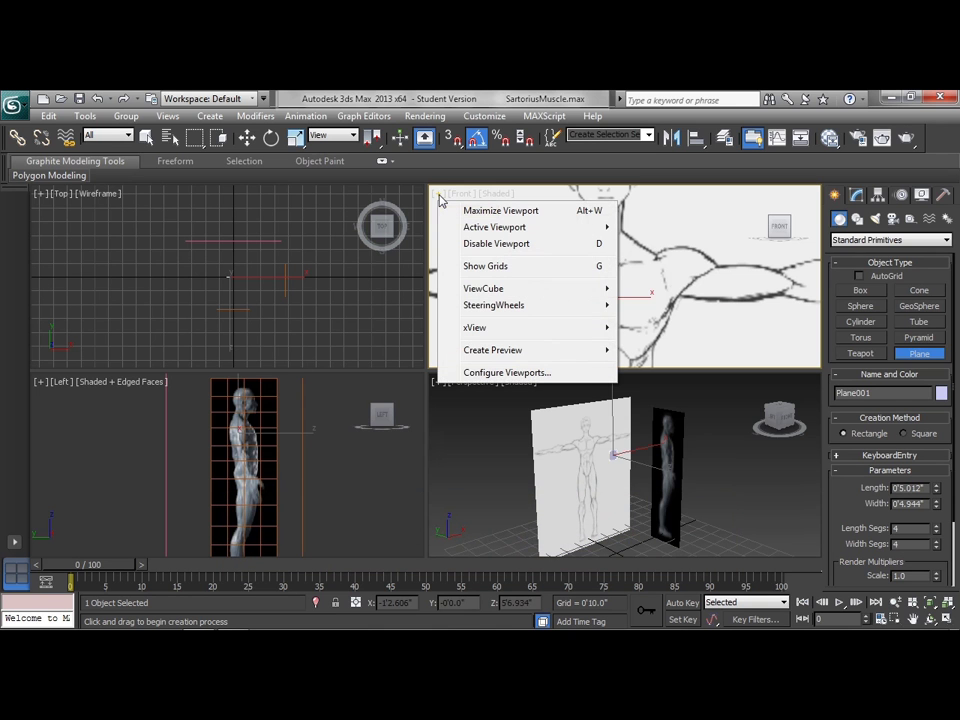
{"action": "left_click", "coordinate": [478, 372]}
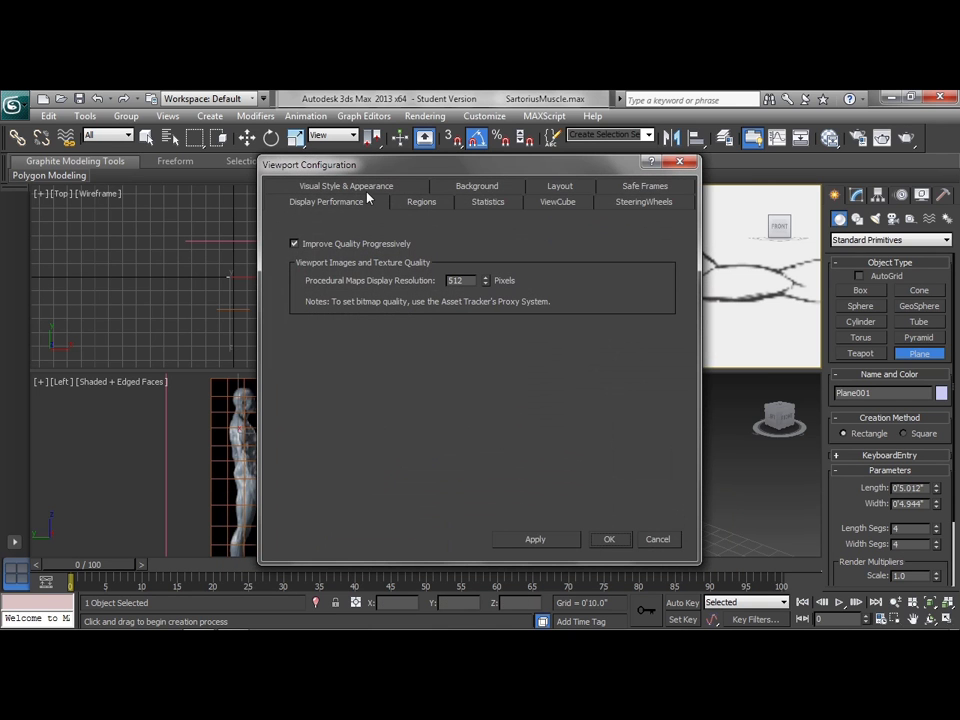
{"action": "left_click", "coordinate": [368, 190]}
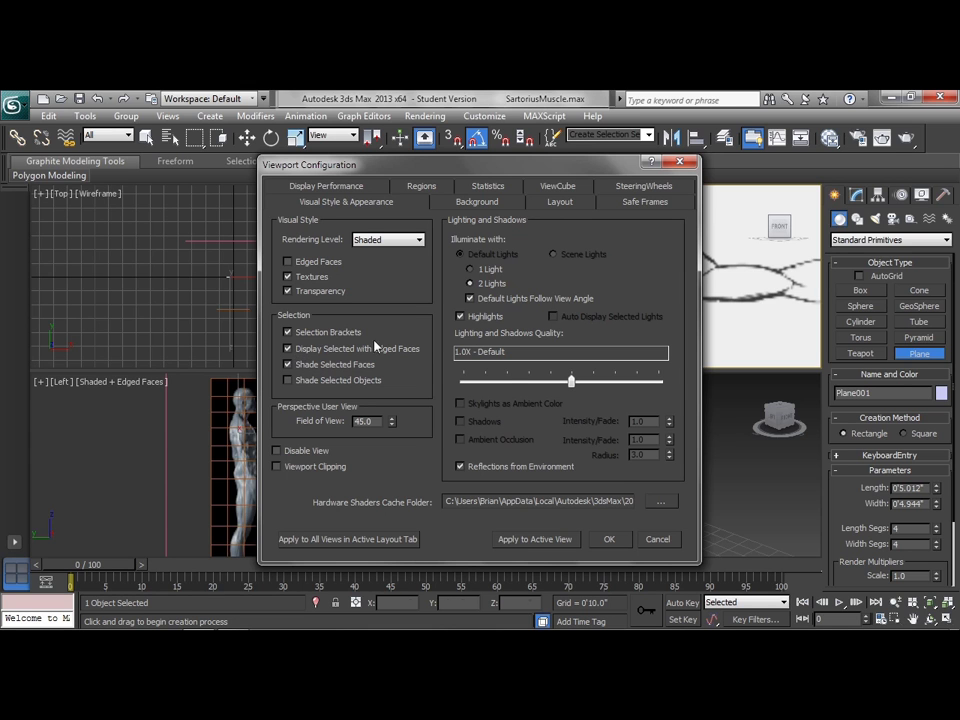
{"action": "left_click", "coordinate": [569, 192]}
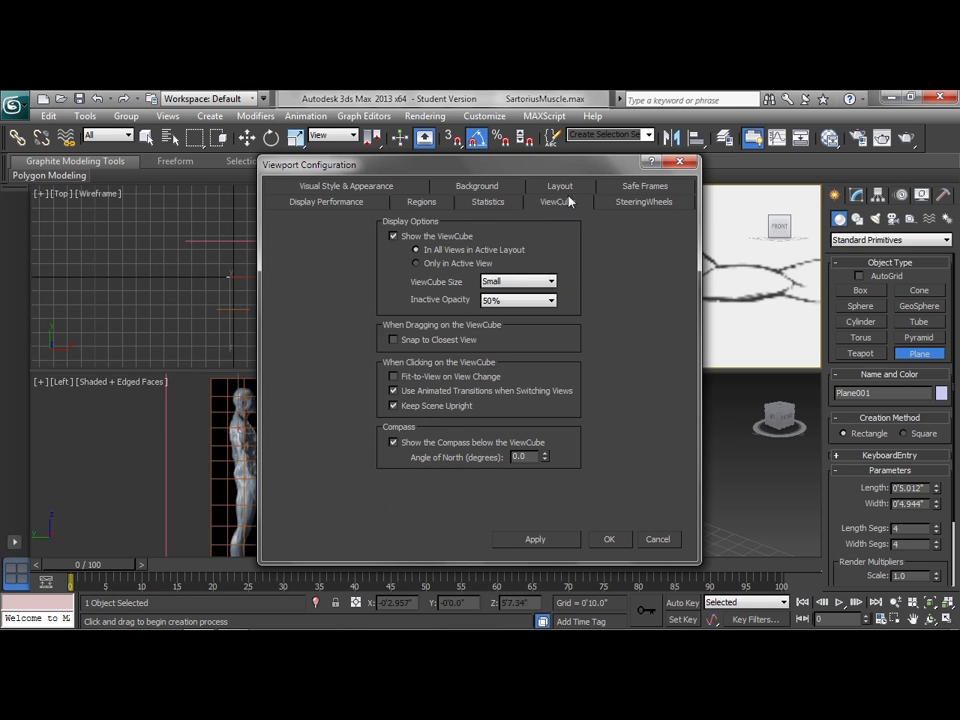
{"action": "left_click", "coordinate": [393, 236]}
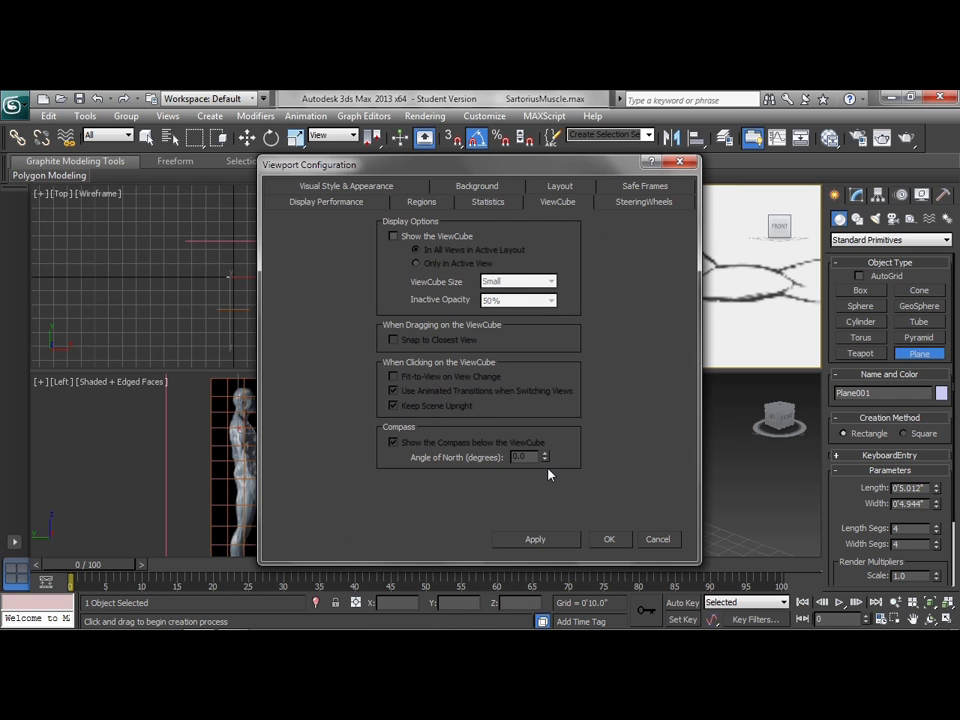
{"action": "left_click", "coordinate": [609, 540]}
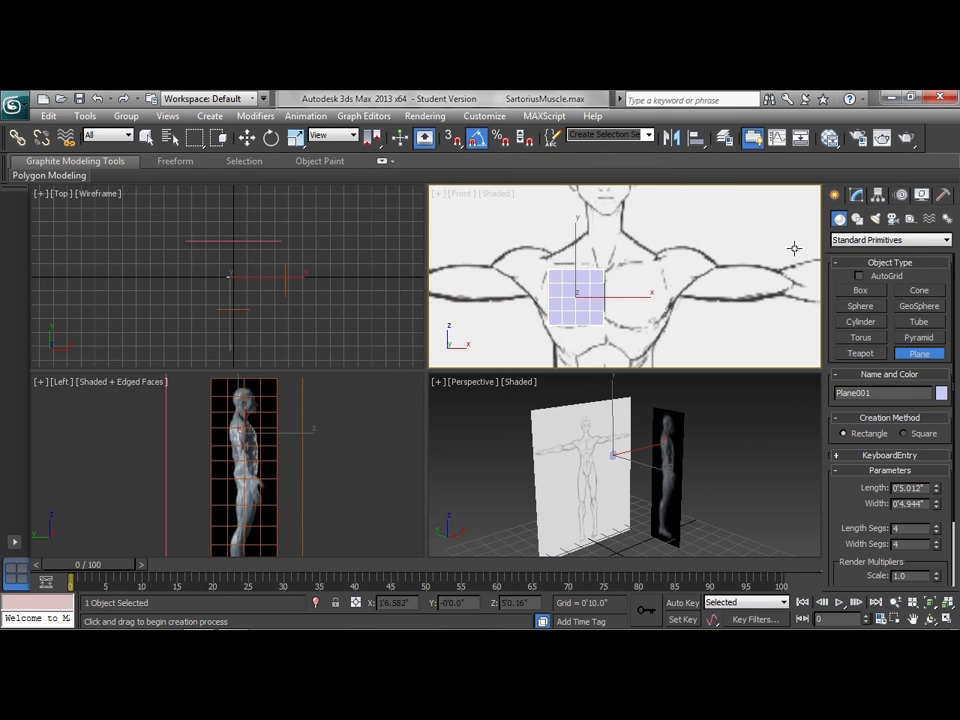
Step: Reduce the plane's length segments and width segments to 2 each
{"action": "left_click", "coordinate": [937, 533]}
{"action": "left_click", "coordinate": [937, 533]}
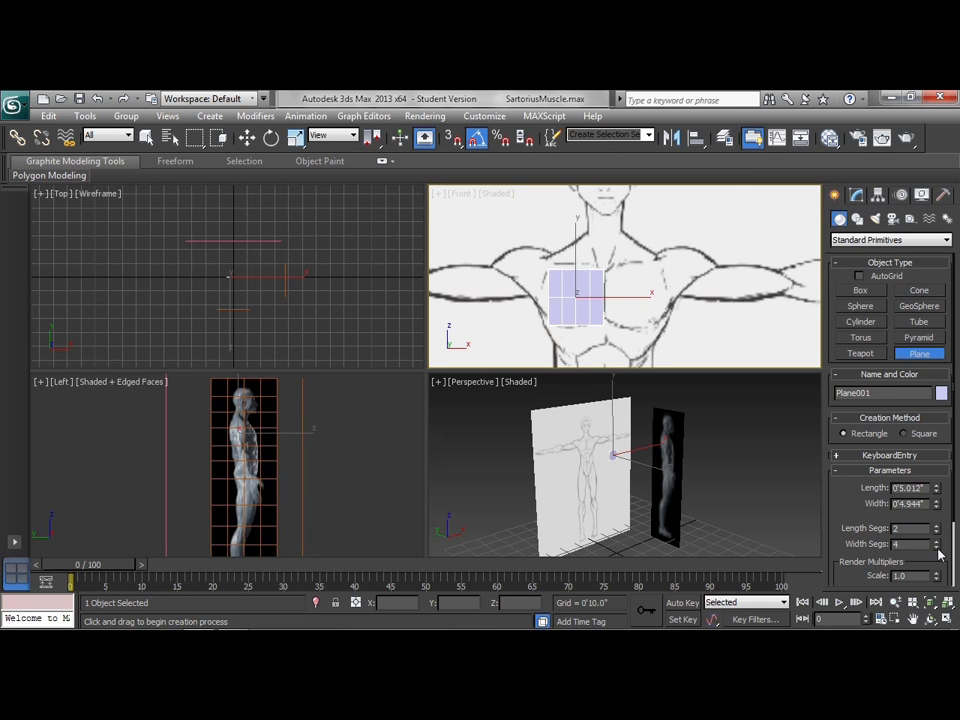
{"action": "left_click", "coordinate": [937, 547]}
{"action": "left_click", "coordinate": [937, 547]}
Step: Move the plane forward in the Left view to line up with the front of the reference figure's chest
{"action": "scroll", "coordinate": [619, 441], "scroll_direction": "up", "scroll_amount": 5}
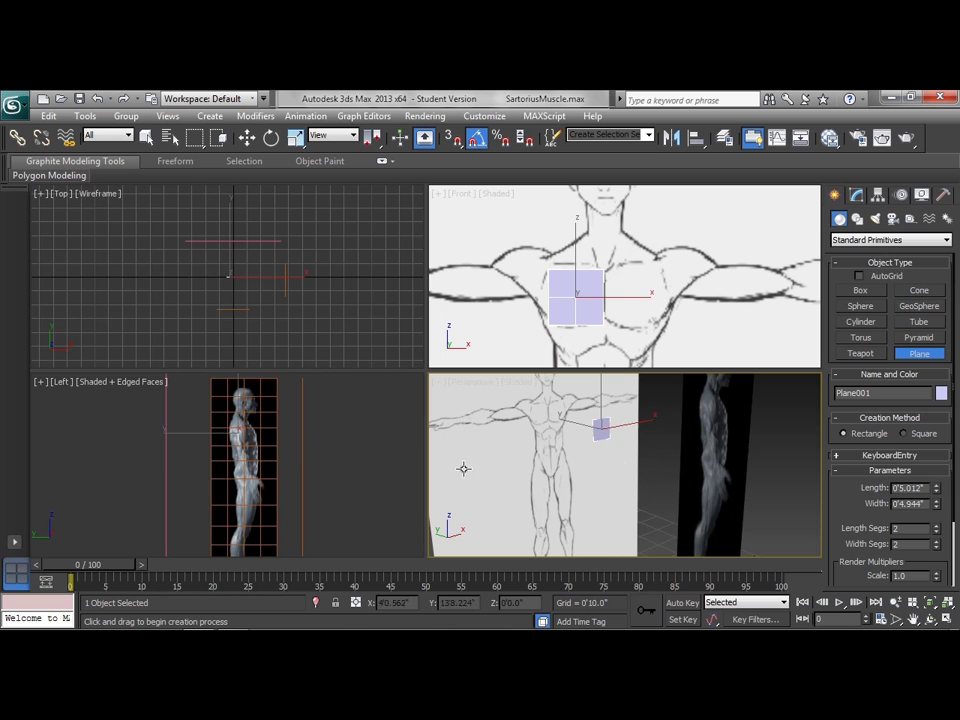
{"action": "right_click", "coordinate": [274, 463]}
{"action": "key", "text": "w"}
{"action": "left_click_drag", "start_coordinate": [279, 432], "coordinate": [296, 432]}
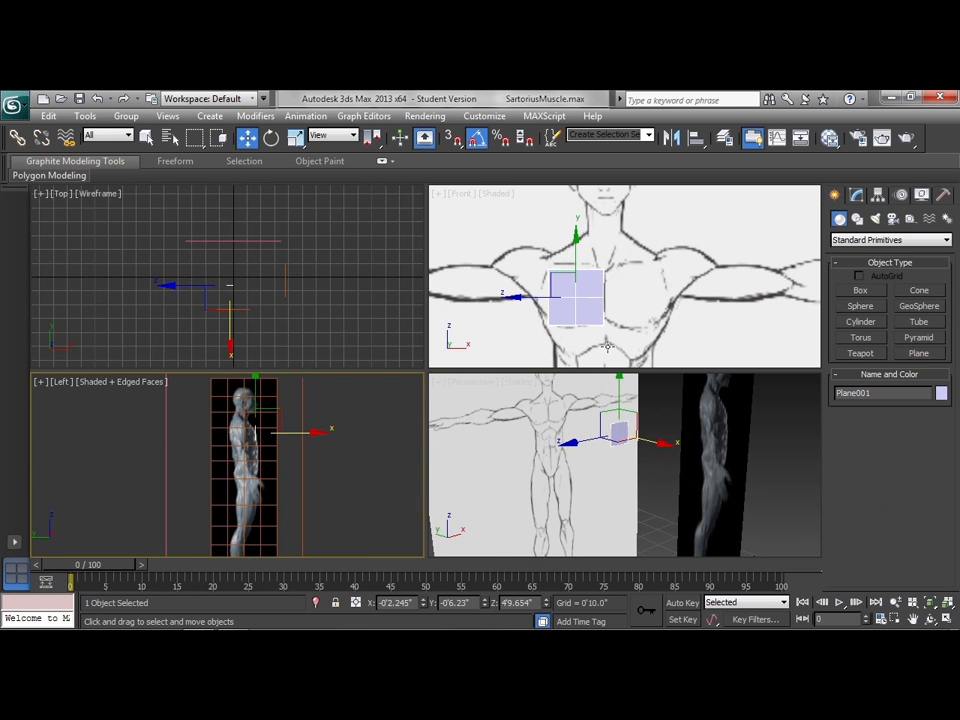
Step: Convert the plane to an editable poly and enter vertex editing
{"action": "right_click", "coordinate": [596, 311]}
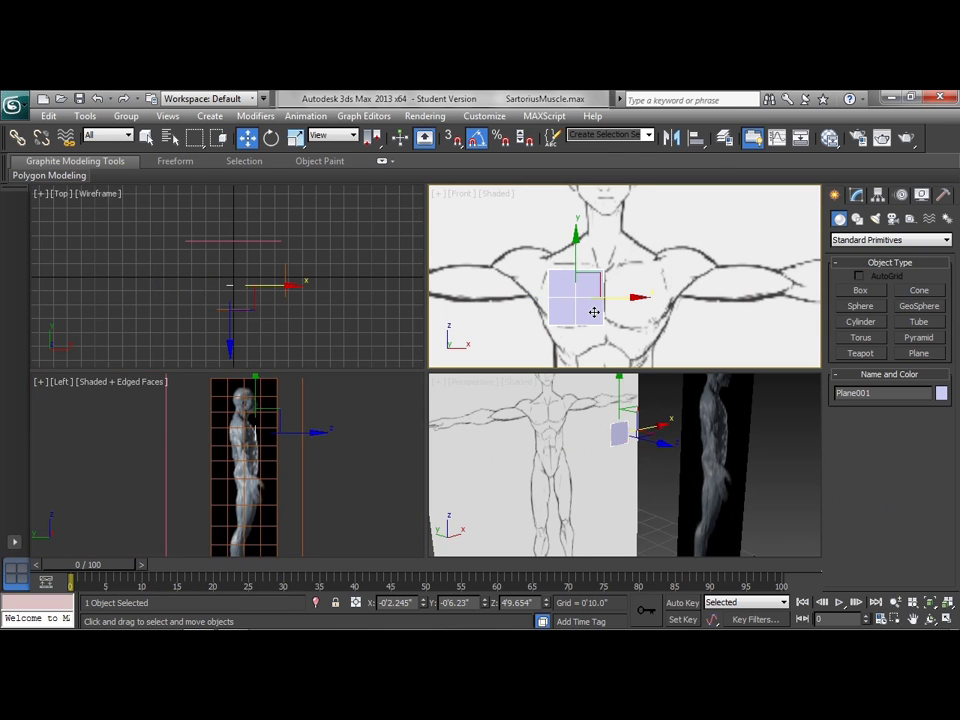
{"action": "right_click", "coordinate": [592, 313]}
{"action": "mouse_move", "coordinate": [629, 451]}
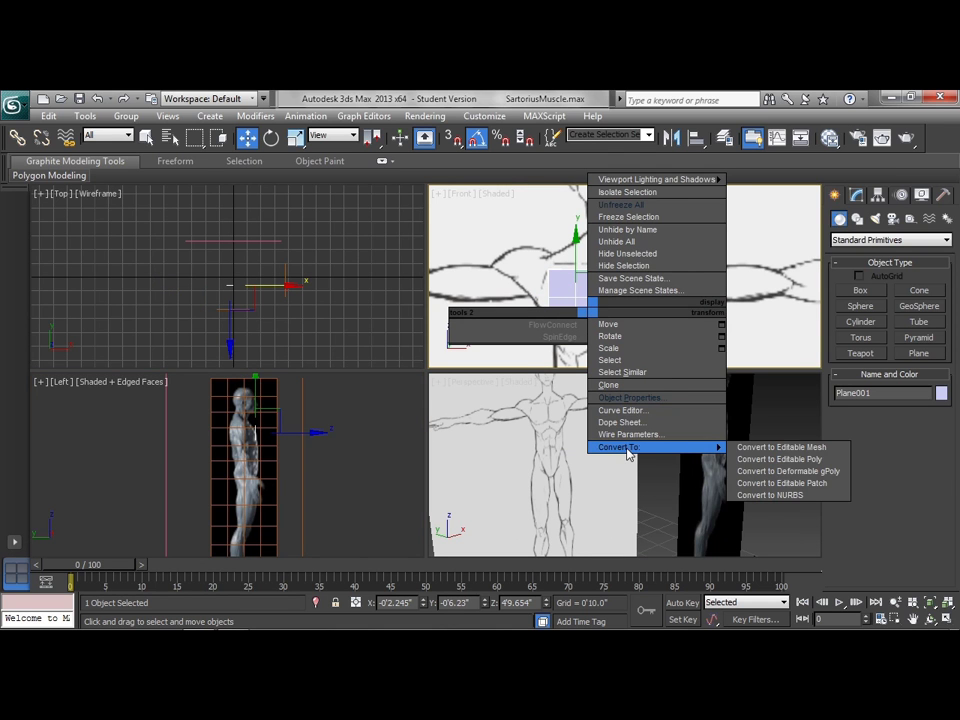
{"action": "left_click", "coordinate": [760, 459]}
{"action": "key", "text": "1"}
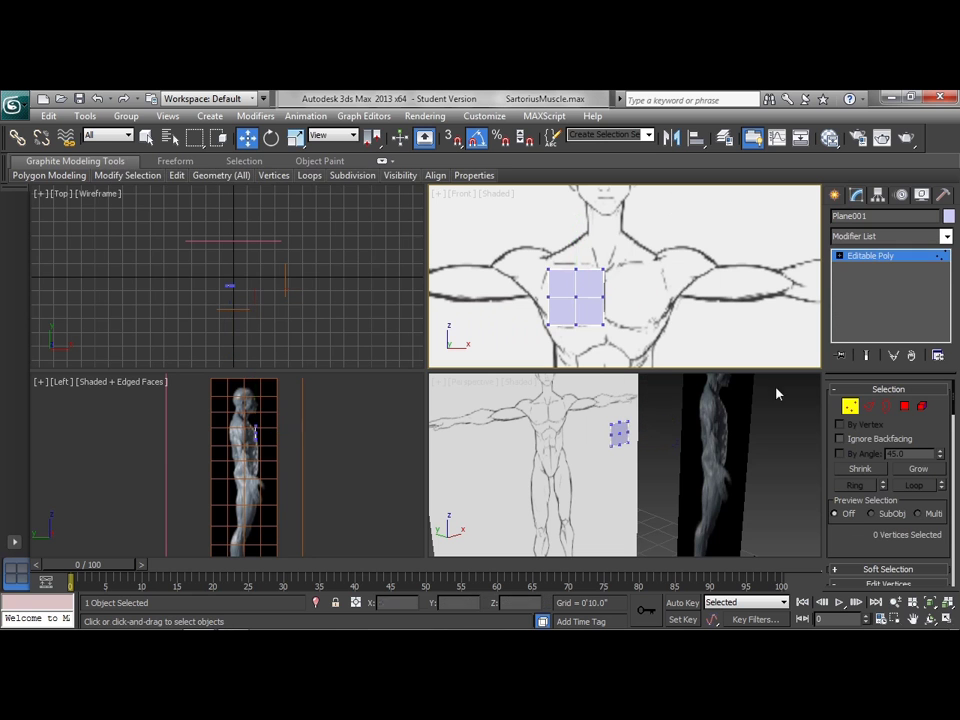
Step: Reposition the plane's armpit-side, lower middle and centre vertices in the Front view to follow the pectoral outline
{"action": "left_click", "coordinate": [550, 269]}
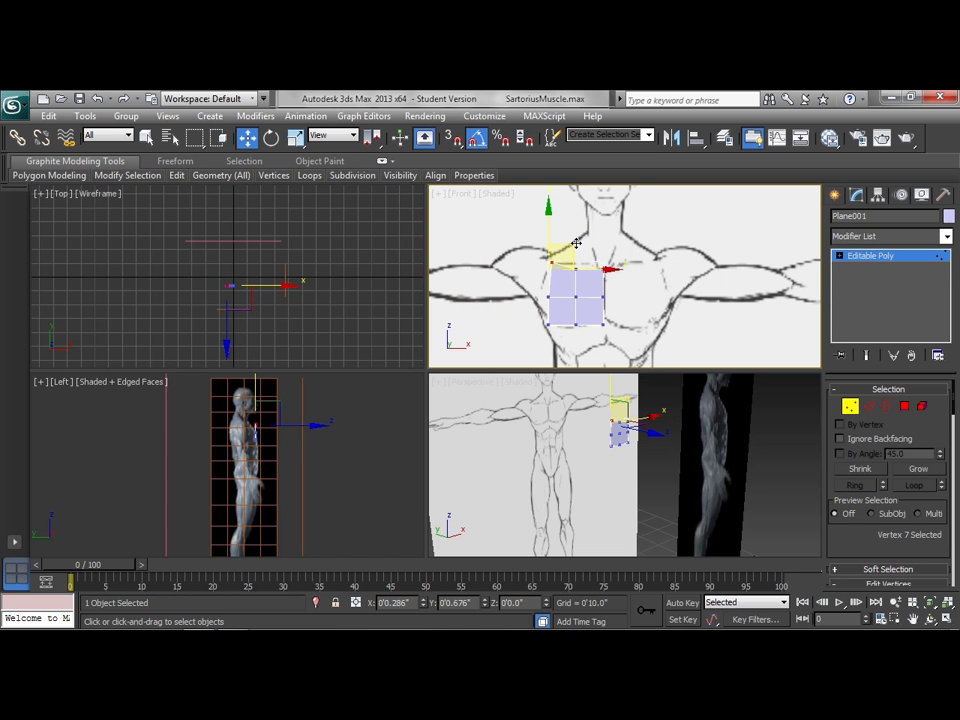
{"action": "left_click_drag", "start_coordinate": [576, 243], "coordinate": [540, 305]}
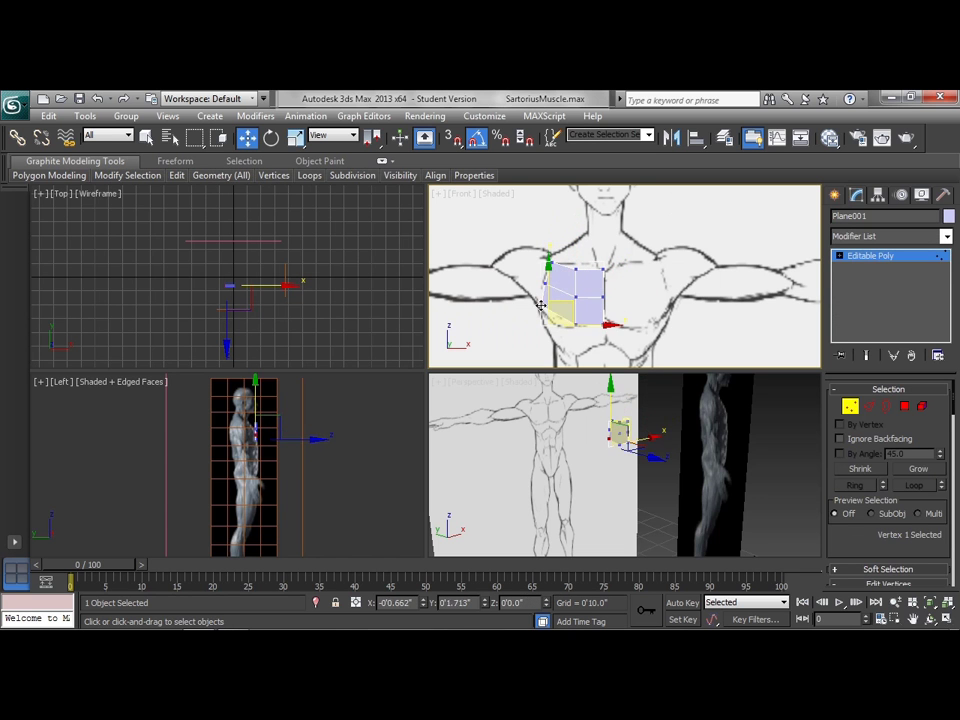
{"action": "left_click", "coordinate": [560, 324]}
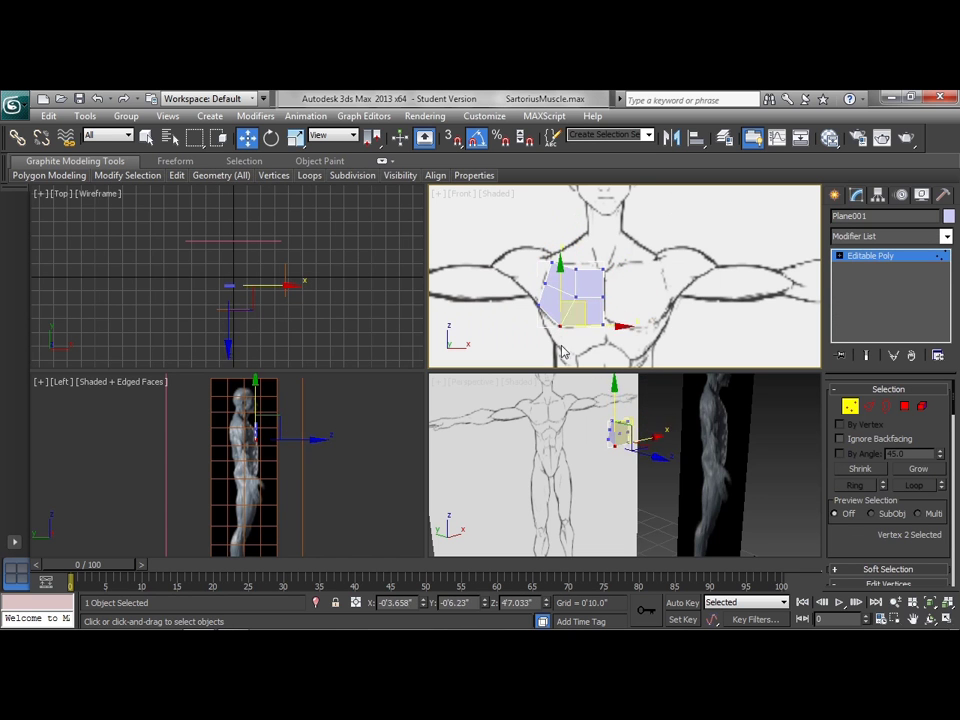
{"action": "left_click", "coordinate": [569, 297]}
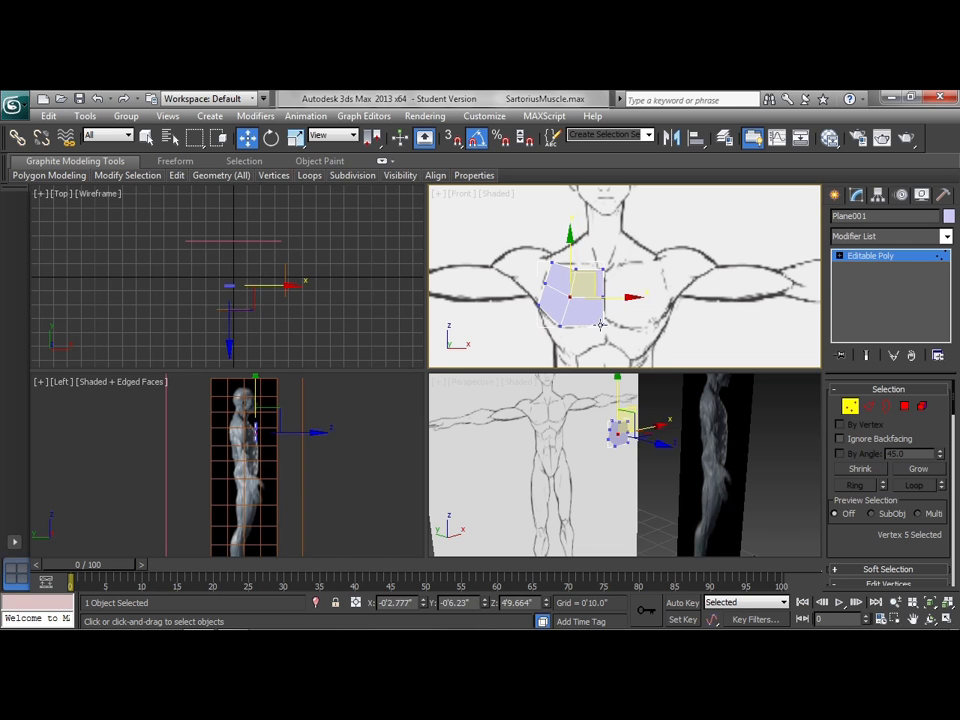
Step: Adjust the sternum-side corners, the upper edge vertices and the centre vertex in the Front view to fit the pectoral drawing
{"action": "left_click", "coordinate": [600, 325]}
{"action": "left_click", "coordinate": [601, 270]}
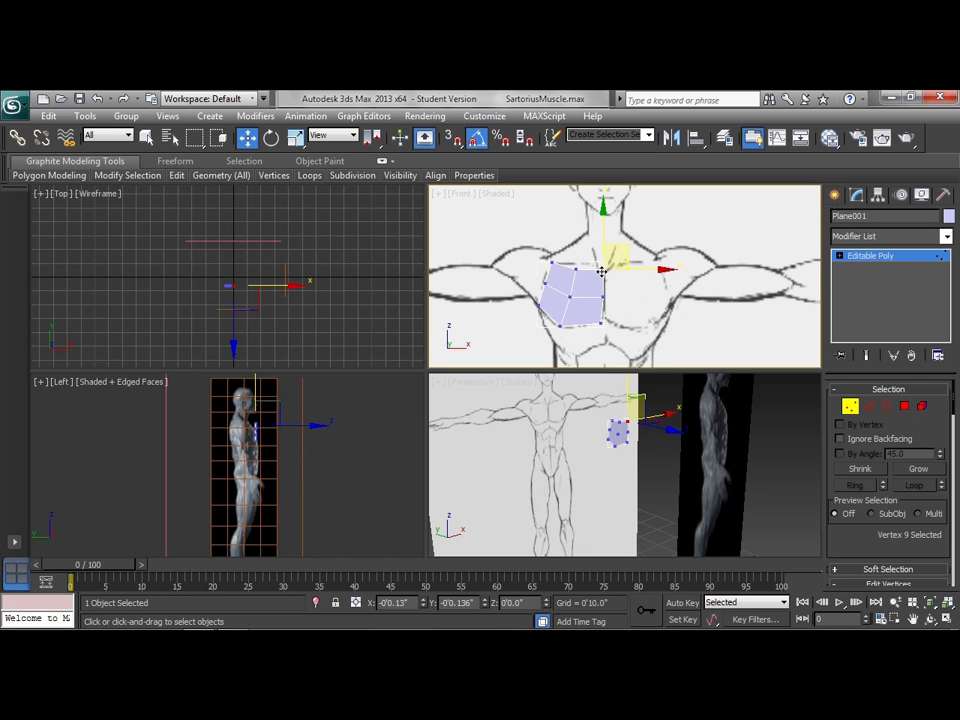
{"action": "left_click_drag", "start_coordinate": [601, 272], "coordinate": [598, 273]}
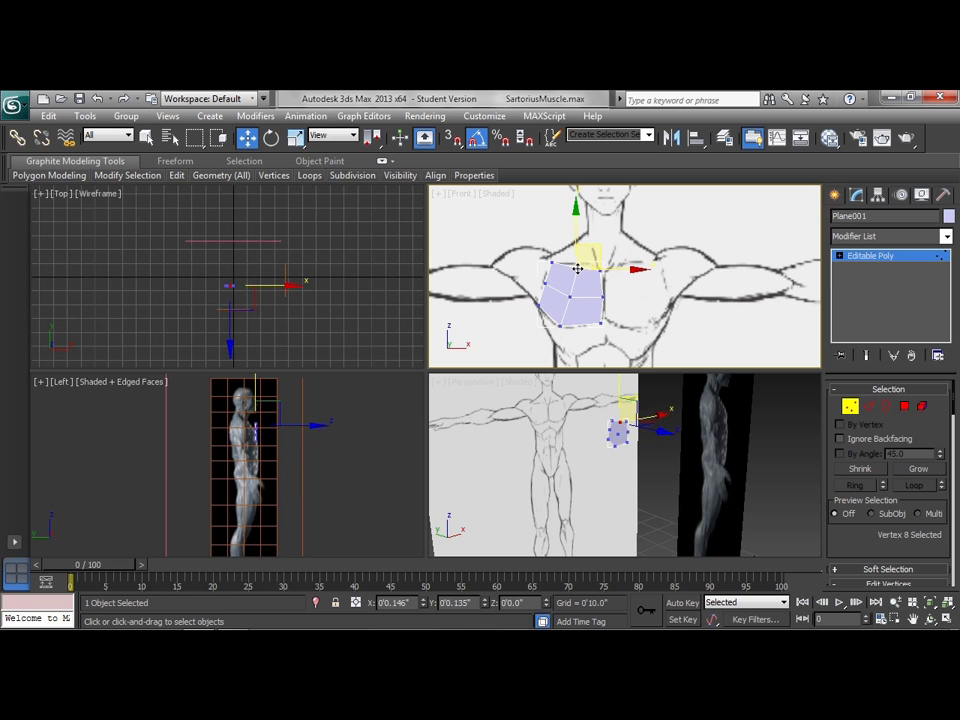
{"action": "left_click", "coordinate": [553, 265]}
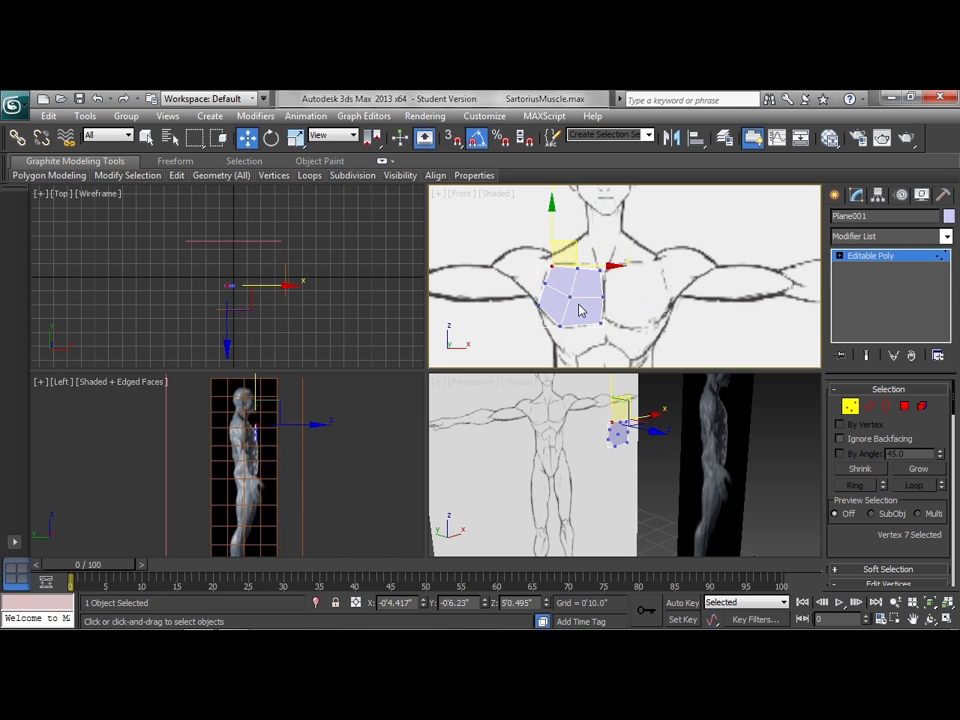
{"action": "left_click_drag", "start_coordinate": [570, 296], "coordinate": [568, 294]}
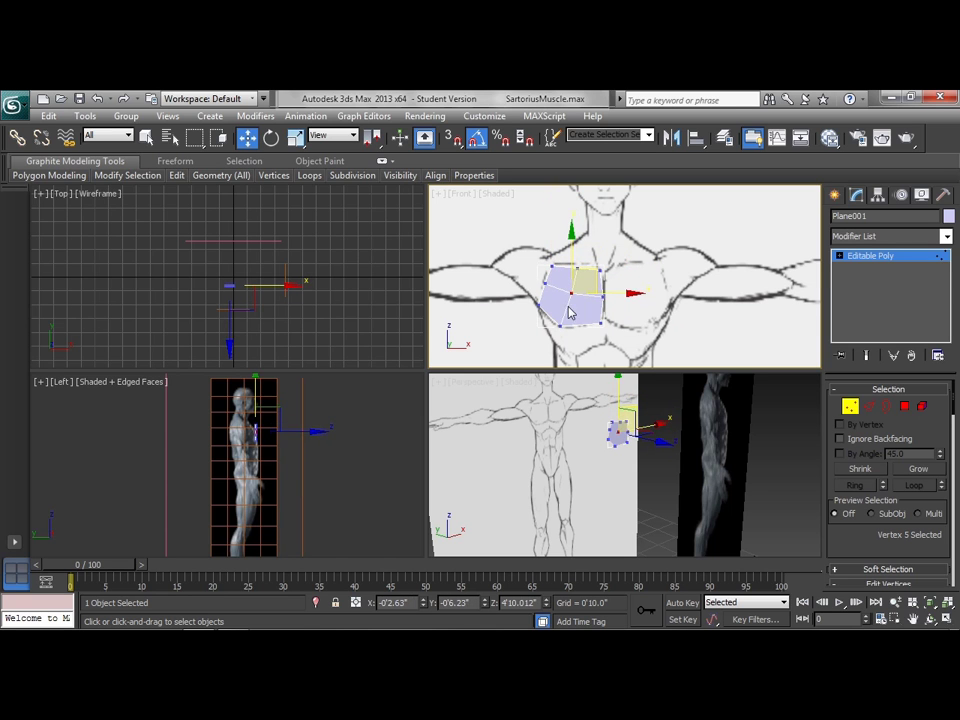
{"action": "left_click", "coordinate": [576, 318]}
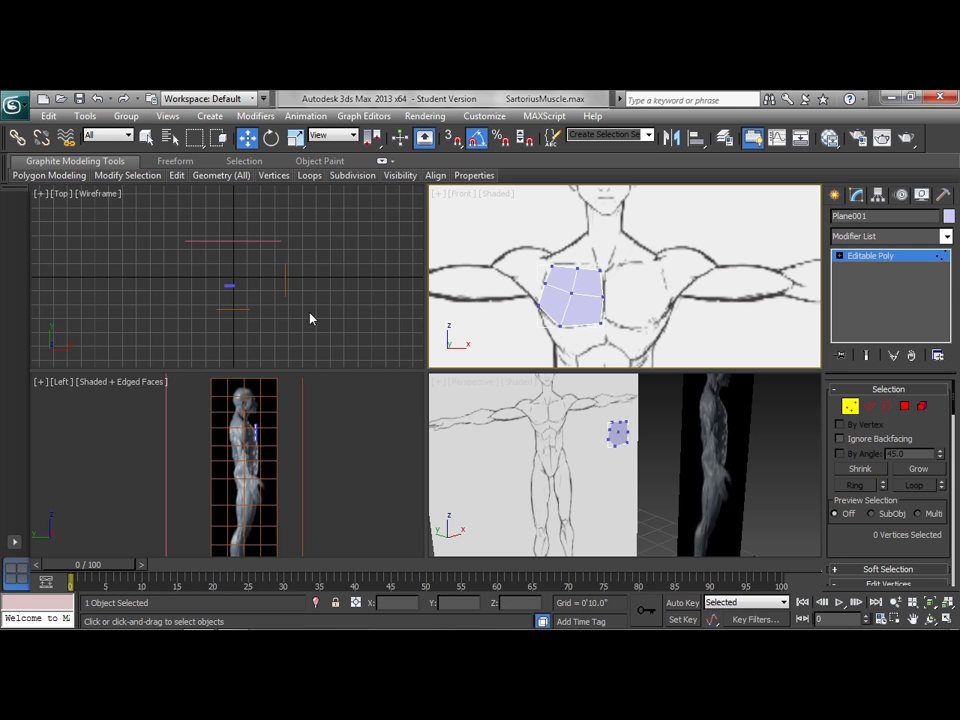
Step: Move the top row of vertices back in the Left view onto the upper chest profile
{"action": "scroll", "coordinate": [296, 450], "scroll_direction": "up", "scroll_amount": 5}
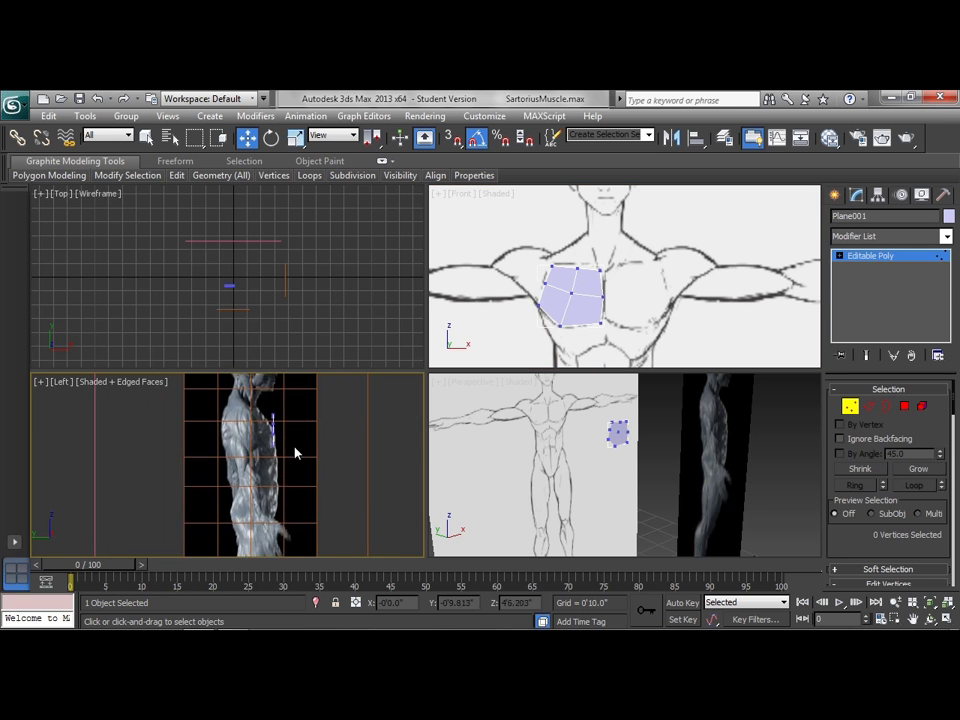
{"action": "middle_click_drag", "start_coordinate": [298, 447], "coordinate": [295, 480]}
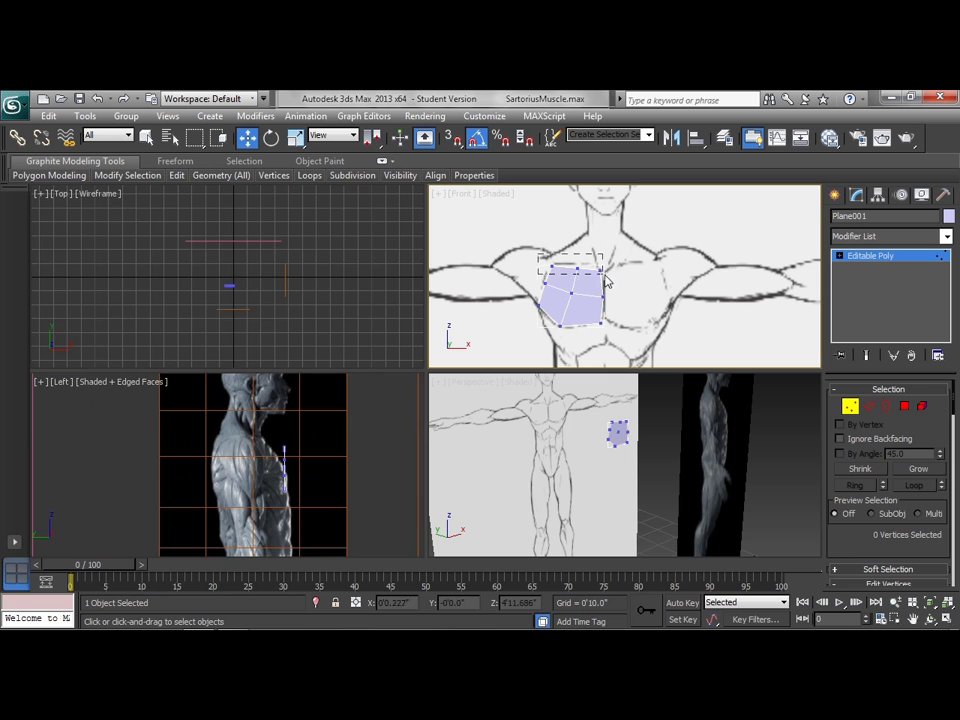
{"action": "left_click_drag", "start_coordinate": [540, 261], "coordinate": [612, 276]}
{"action": "left_click_drag", "start_coordinate": [323, 449], "coordinate": [307, 449]}
{"action": "left_click", "coordinate": [312, 482]}
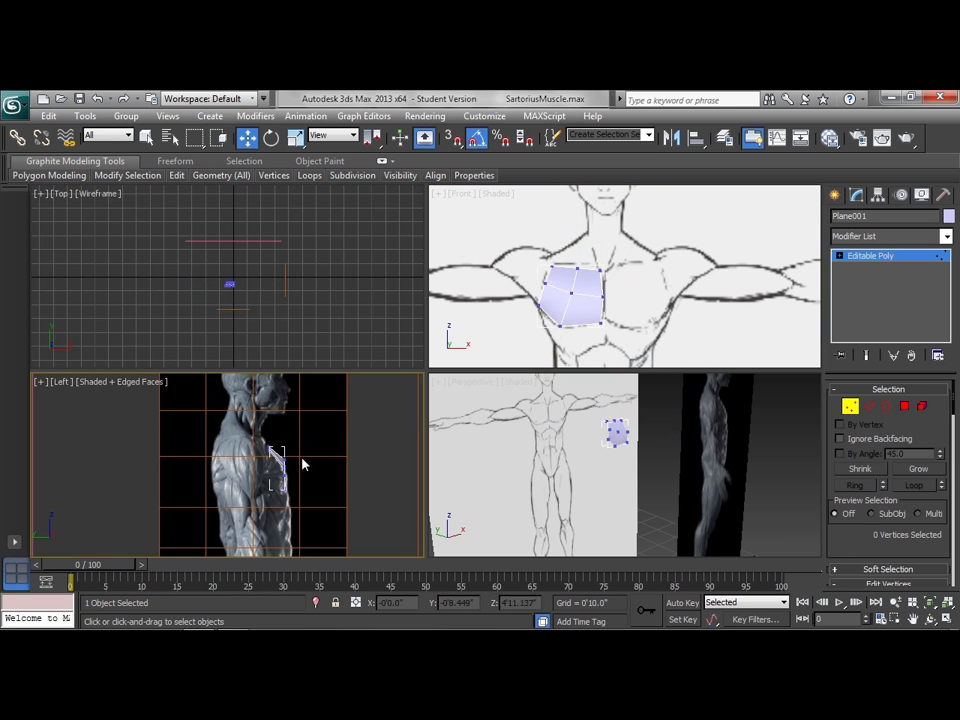
Step: Select the three middle-row vertices and move them slightly back in the Left view to round the chest profile
{"action": "left_click", "coordinate": [548, 286]}
{"action": "left_click", "coordinate": [571, 294], "text": "ctrl"}
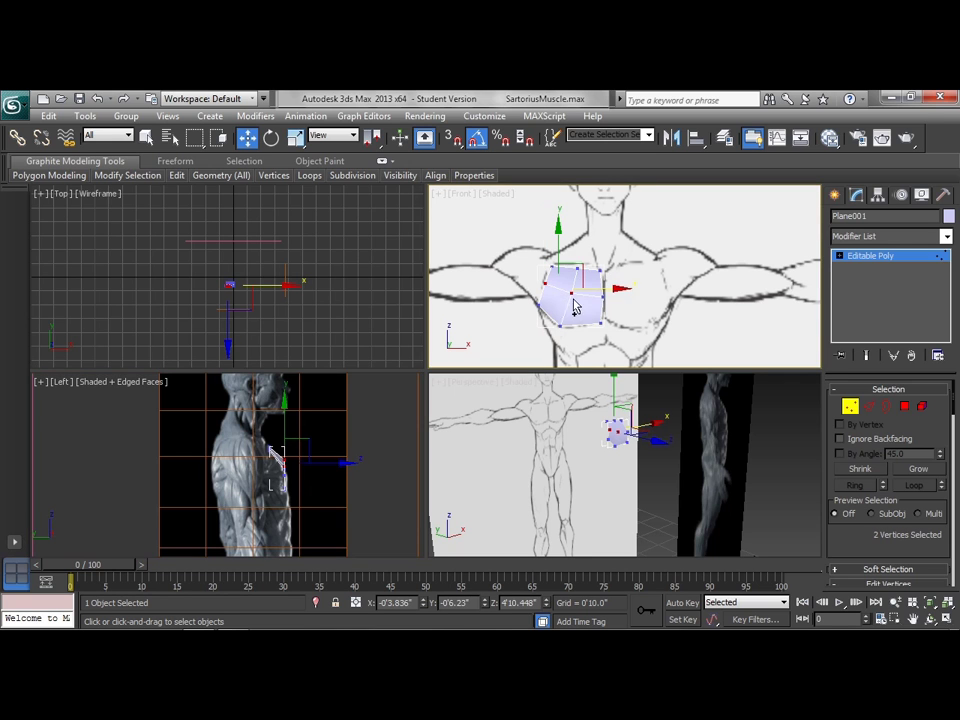
{"action": "left_click", "coordinate": [602, 297], "text": "ctrl"}
{"action": "left_click_drag", "start_coordinate": [328, 467], "coordinate": [322, 465]}
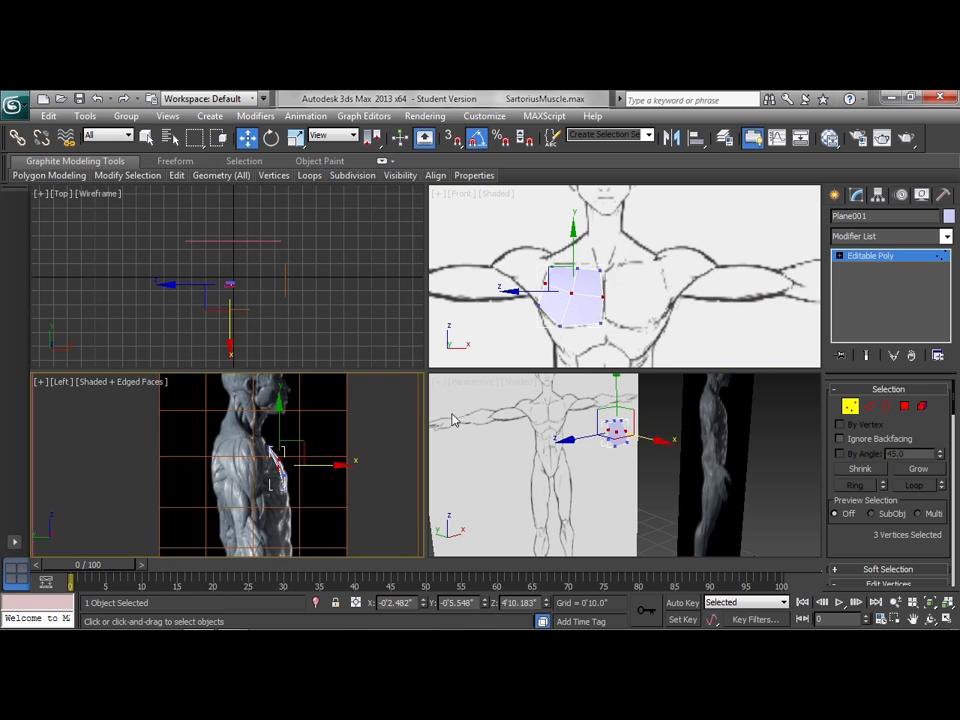
{"action": "left_click", "coordinate": [344, 472]}
Step: Move the lower armpit-side corner vertex back in the Left view so the mesh wraps around the ribcage
{"action": "left_click", "coordinate": [561, 327]}
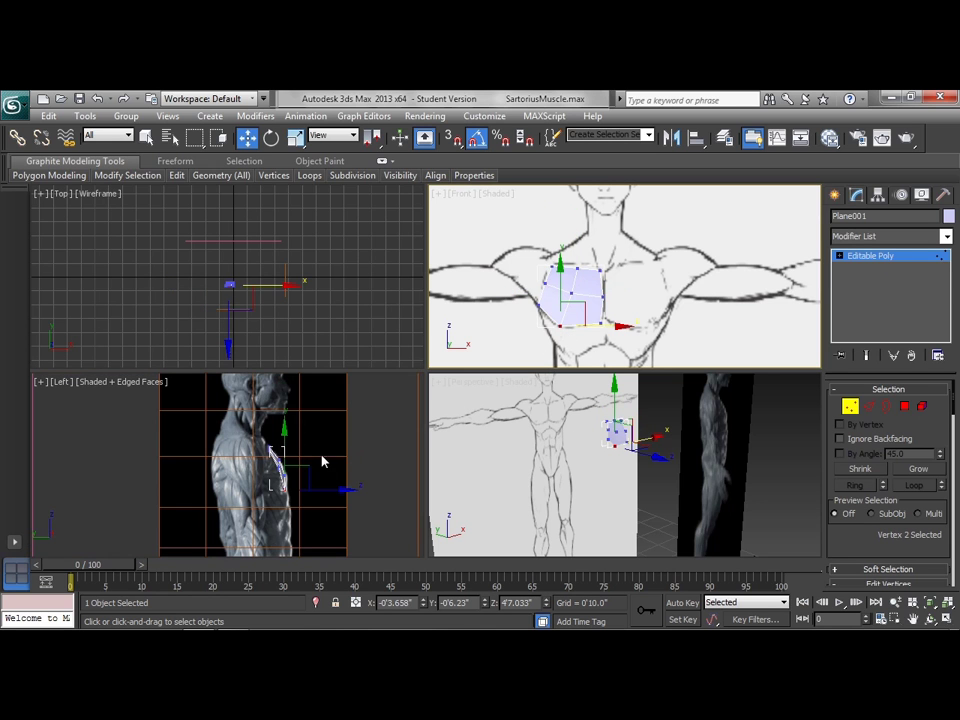
{"action": "left_click", "coordinate": [540, 306]}
{"action": "right_click", "coordinate": [327, 477]}
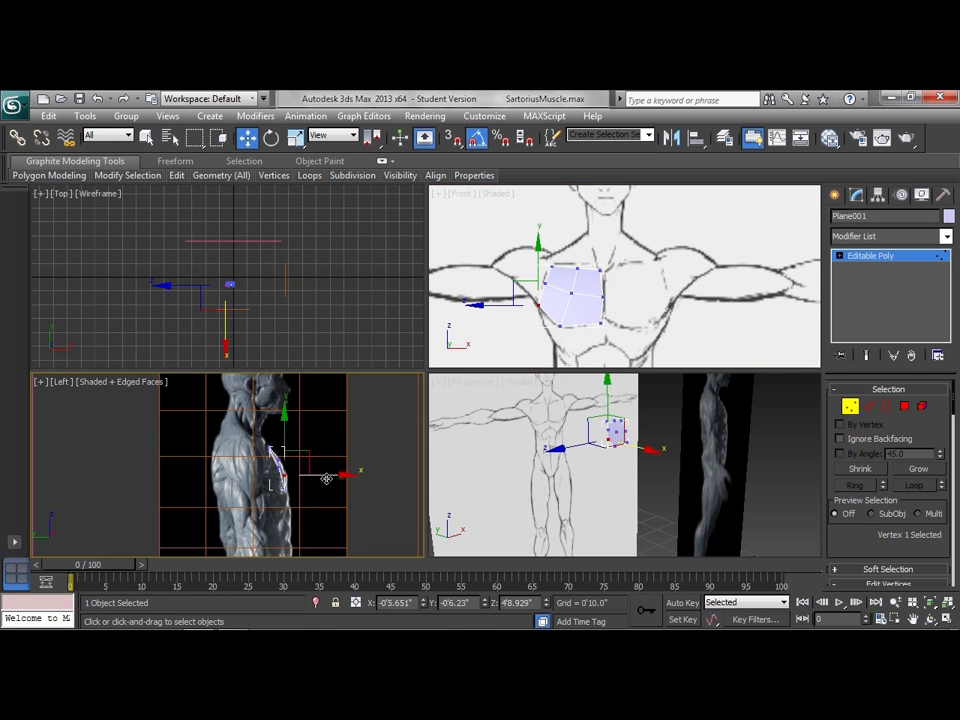
{"action": "left_click_drag", "start_coordinate": [313, 485], "coordinate": [310, 485]}
Step: Move the middle and upper armpit-side vertices back in the Left view to curve the outer edge around the chest
{"action": "left_click", "coordinate": [545, 283]}
{"action": "right_click", "coordinate": [320, 470]}
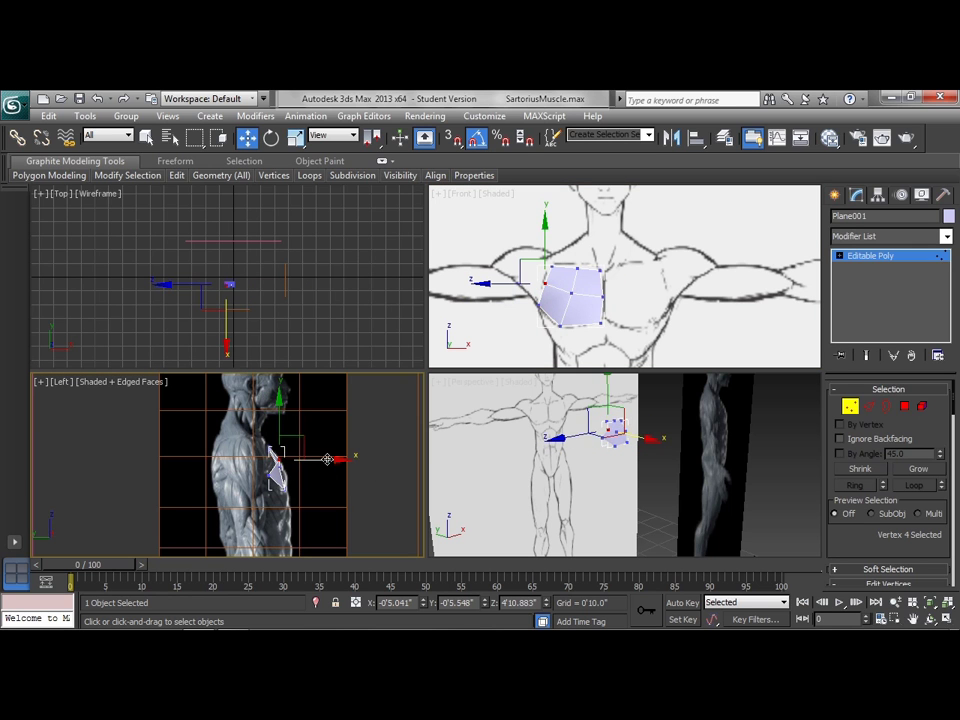
{"action": "left_click", "coordinate": [552, 267]}
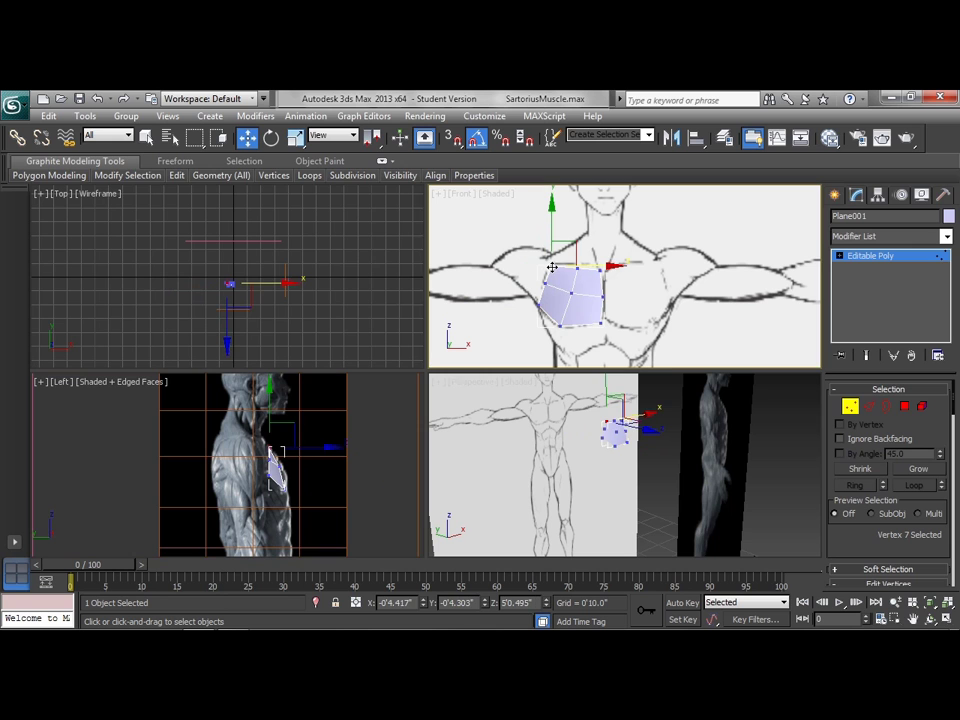
{"action": "right_click", "coordinate": [316, 447]}
{"action": "left_click_drag", "start_coordinate": [313, 448], "coordinate": [306, 448]}
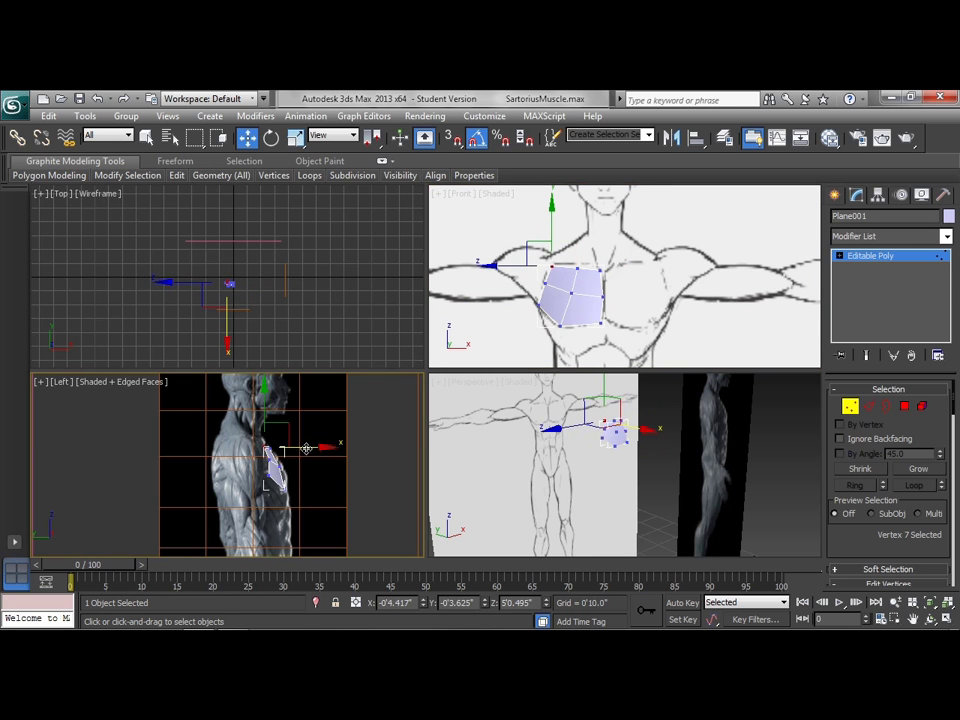
{"action": "left_click", "coordinate": [270, 457]}
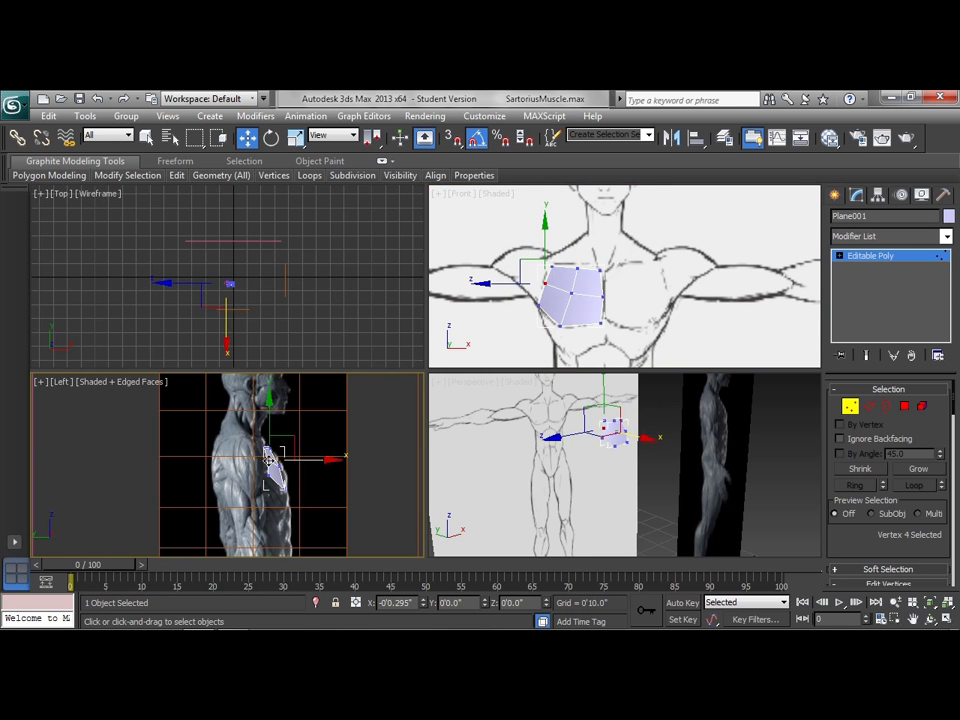
{"action": "scroll", "coordinate": [268, 458], "scroll_direction": "up", "scroll_amount": 3}
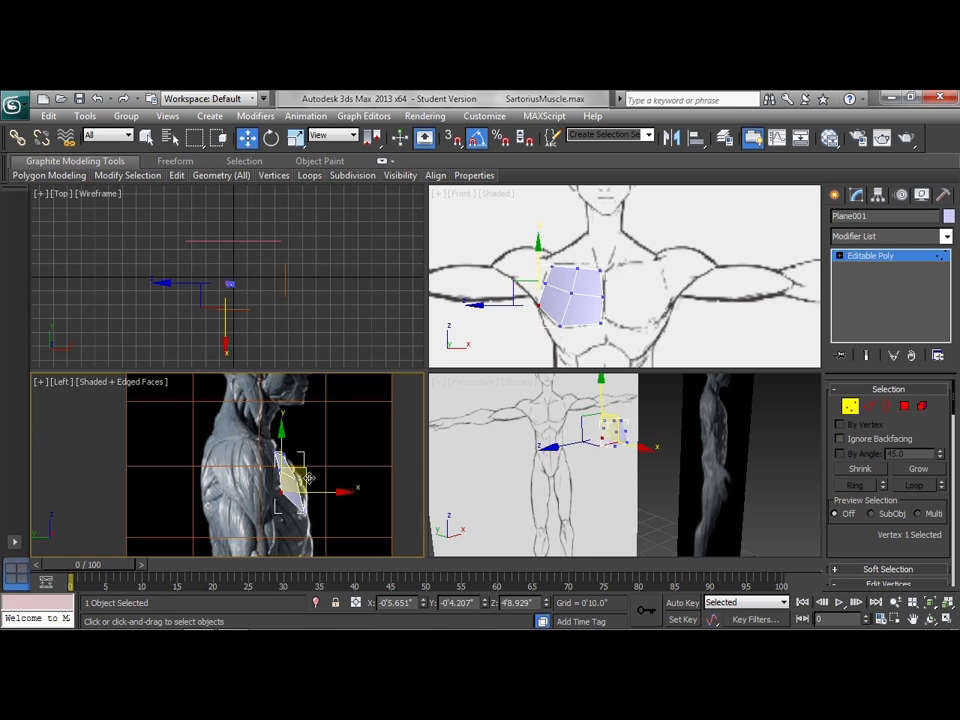
Step: Select the pectoral mesh's center and sternum-side middle vertices and move them slightly forward along X in the Left view
{"action": "left_click", "coordinate": [313, 474]}
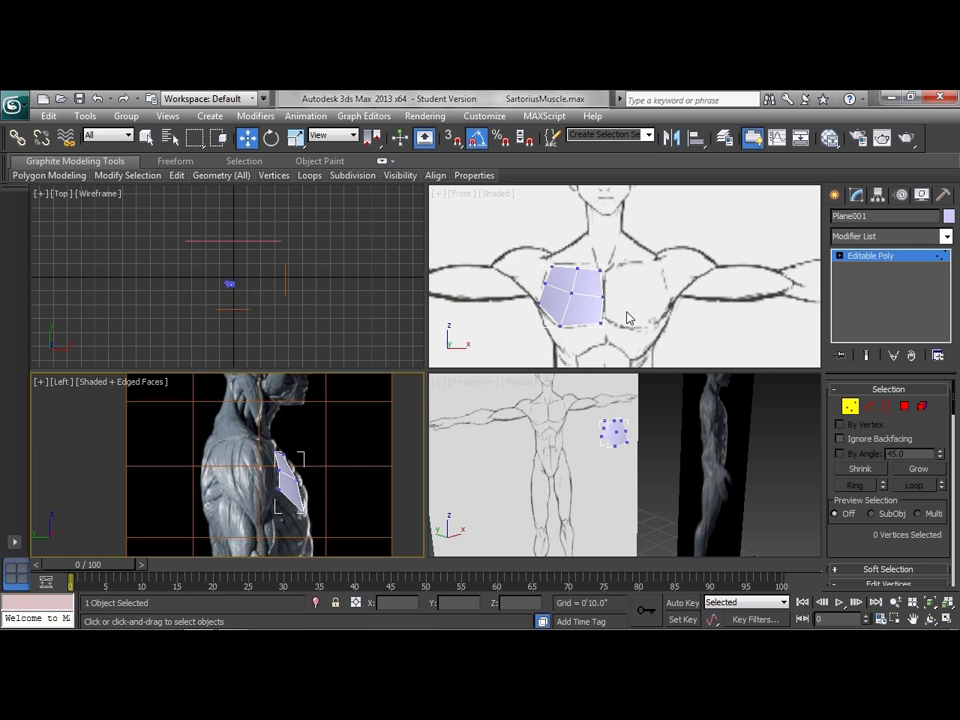
{"action": "left_click_drag", "start_coordinate": [616, 288], "coordinate": [563, 302]}
{"action": "left_click_drag", "start_coordinate": [332, 481], "coordinate": [338, 481]}
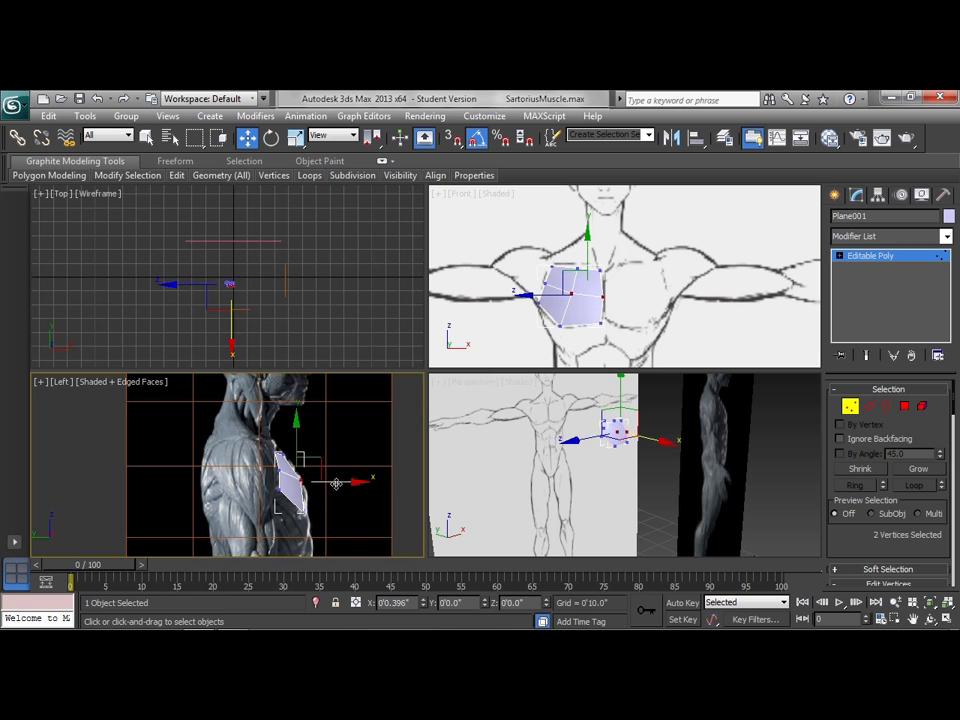
{"action": "left_click", "coordinate": [632, 298]}
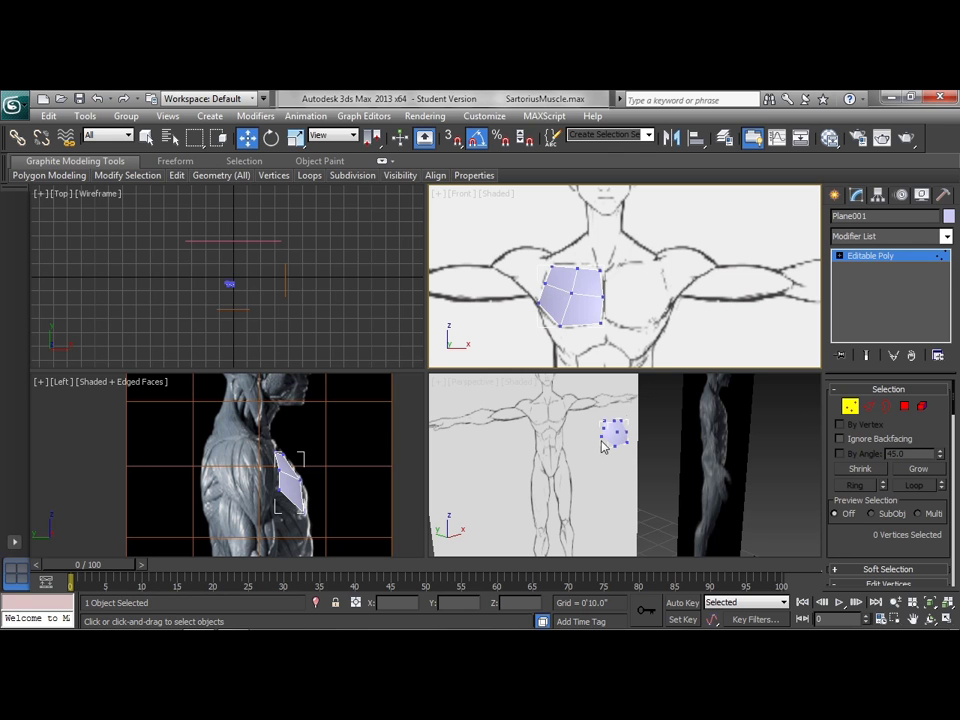
Step: Set the Perspective viewport to display selected objects with edged faces
{"action": "scroll", "coordinate": [634, 445], "scroll_direction": "up", "scroll_amount": 6}
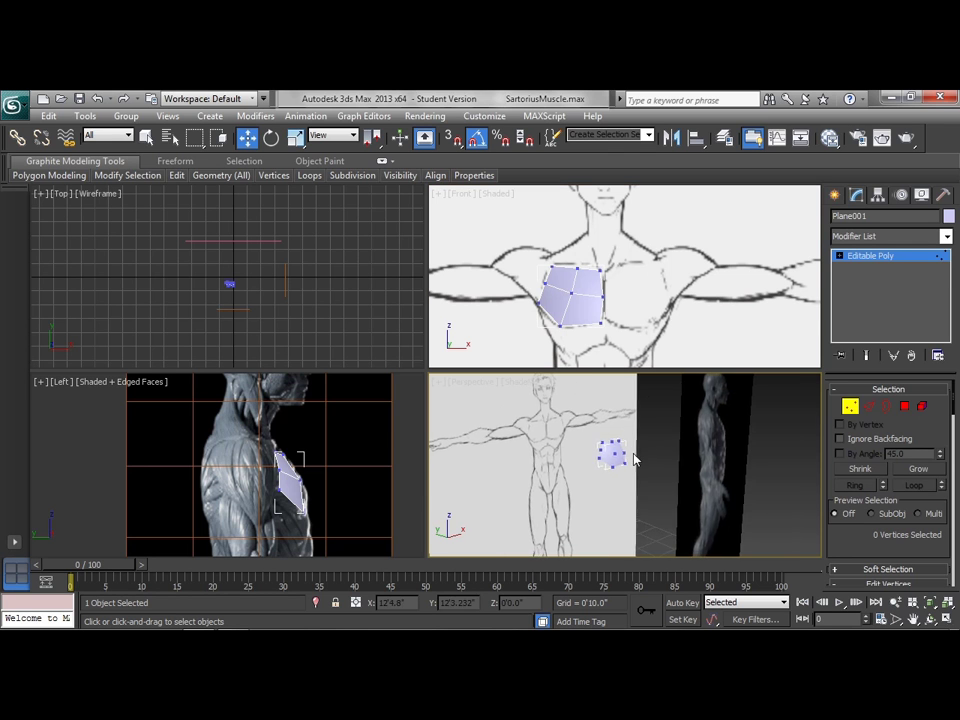
{"action": "left_click", "coordinate": [437, 386]}
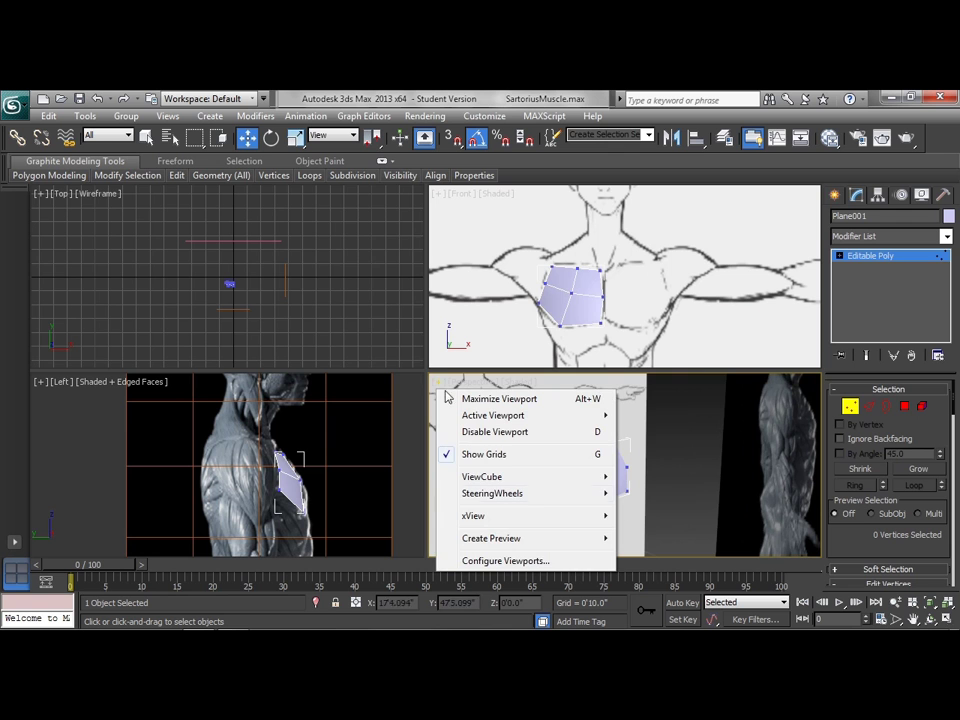
{"action": "left_click", "coordinate": [484, 561]}
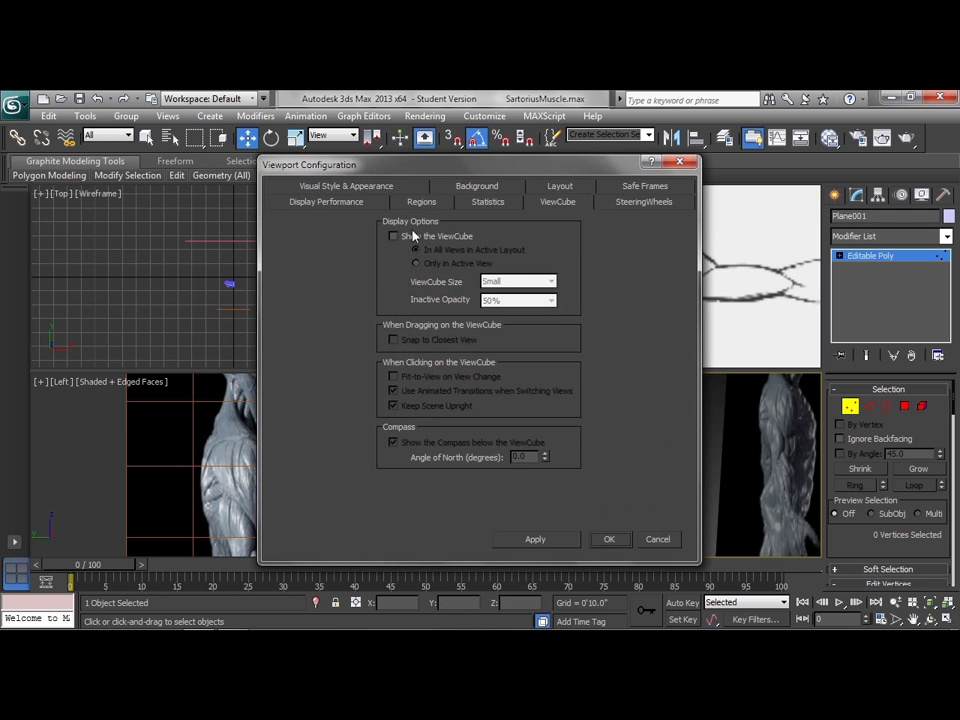
{"action": "left_click", "coordinate": [346, 186]}
{"action": "left_click", "coordinate": [300, 349]}
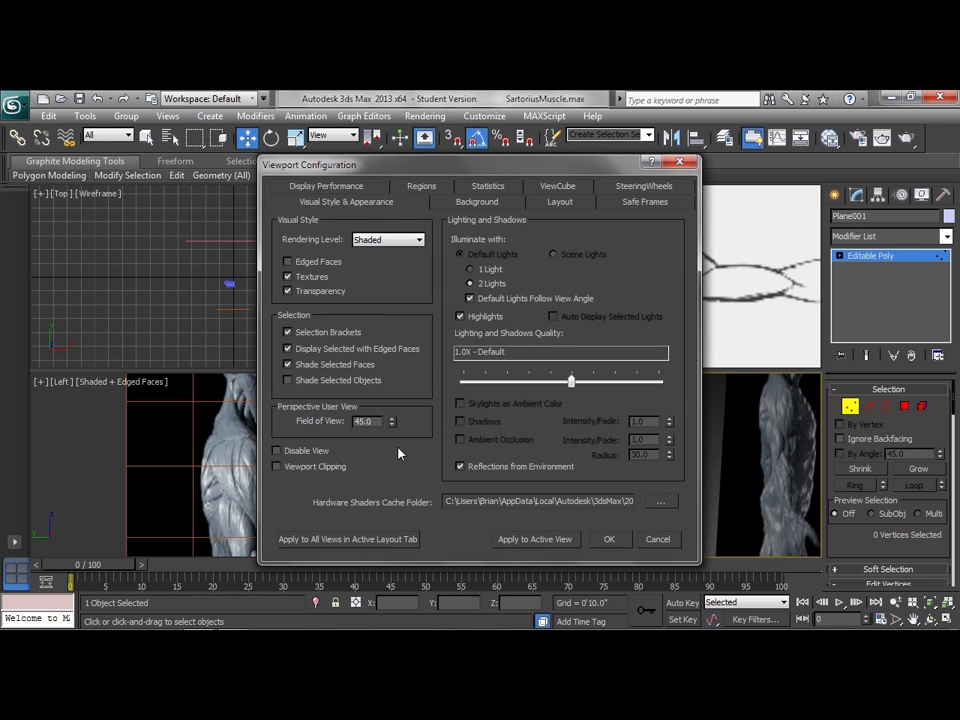
{"action": "left_click", "coordinate": [612, 540]}
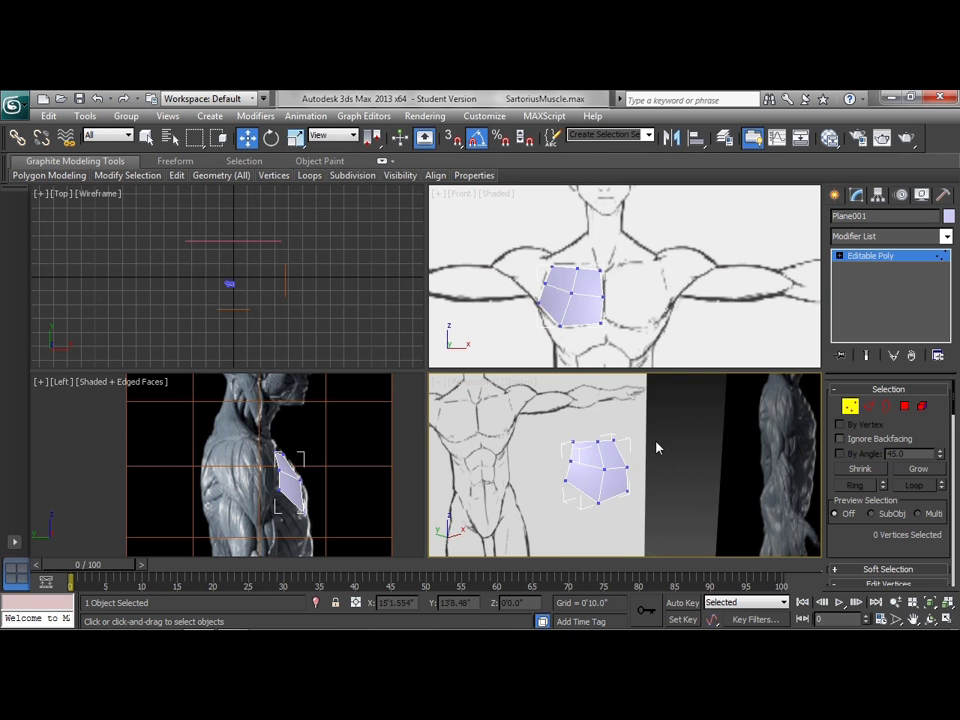
{"action": "middle_click_drag", "start_coordinate": [659, 449], "coordinate": [706, 464]}
{"action": "scroll", "coordinate": [708, 466], "scroll_direction": "up", "scroll_amount": 1}
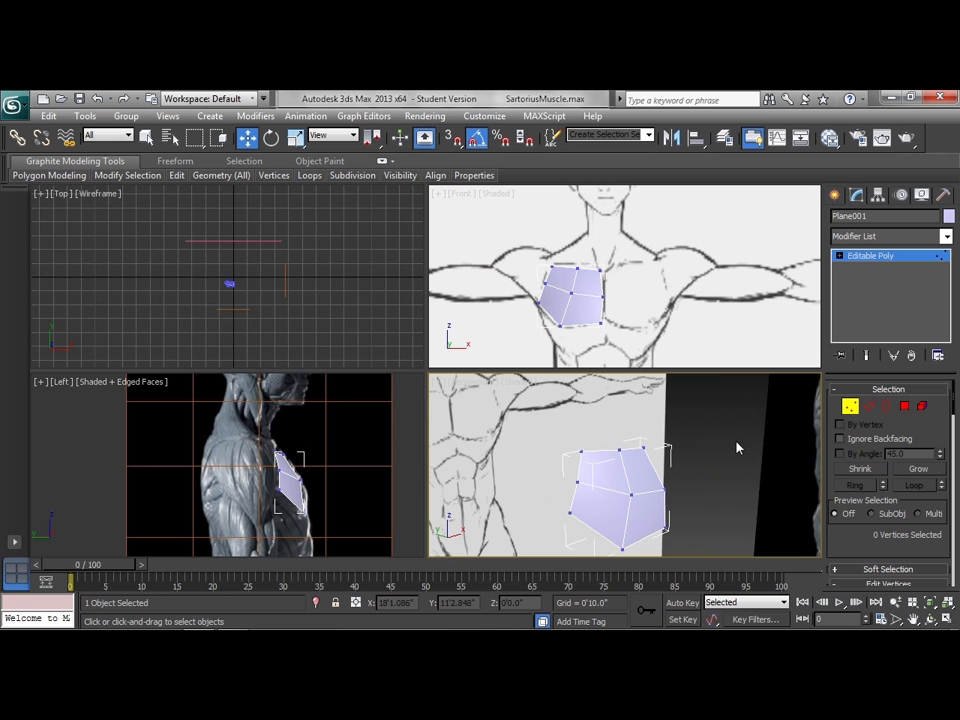
Step: Turn off Edged Faces in the Left viewport and enable Display Selected with Edged Faces there
{"action": "left_click", "coordinate": [120, 381]}
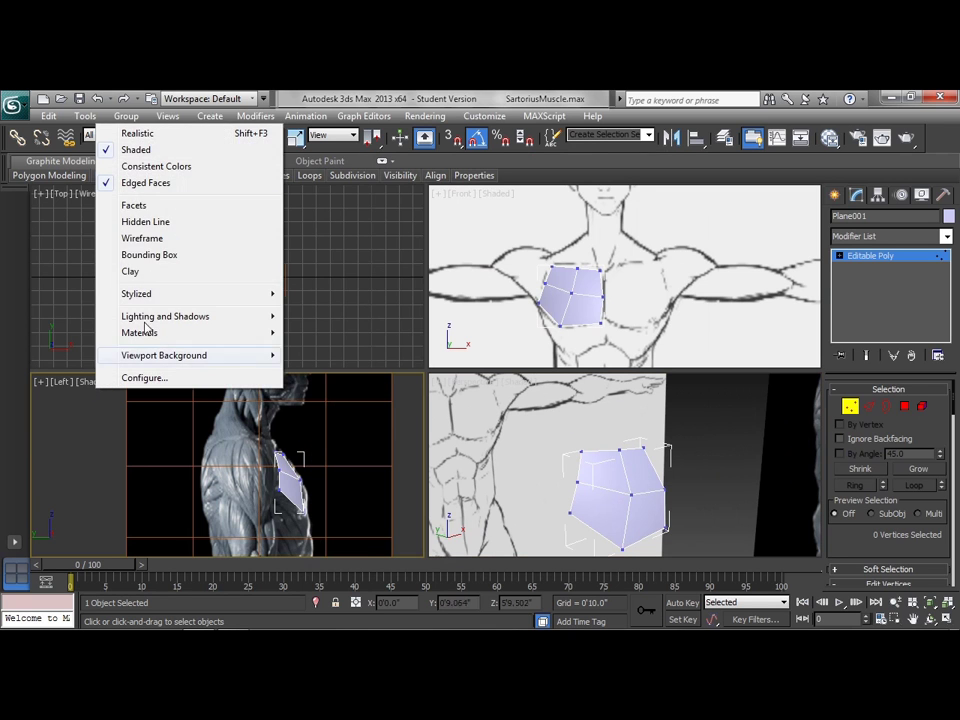
{"action": "left_click", "coordinate": [116, 186]}
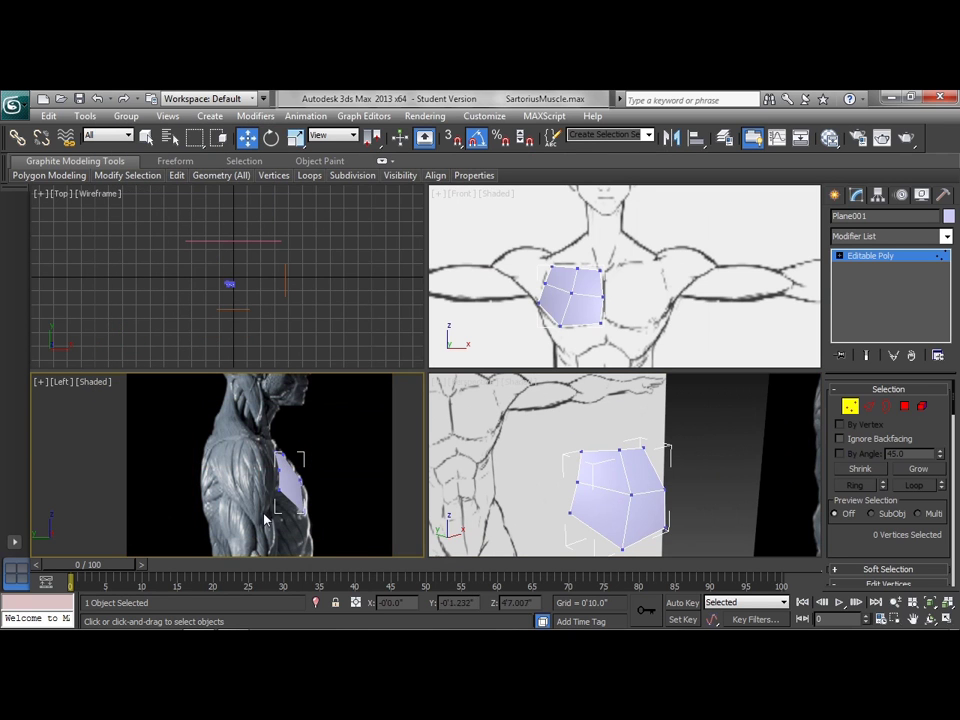
{"action": "left_click", "coordinate": [39, 382]}
{"action": "left_click", "coordinate": [128, 560]}
{"action": "left_click", "coordinate": [288, 348]}
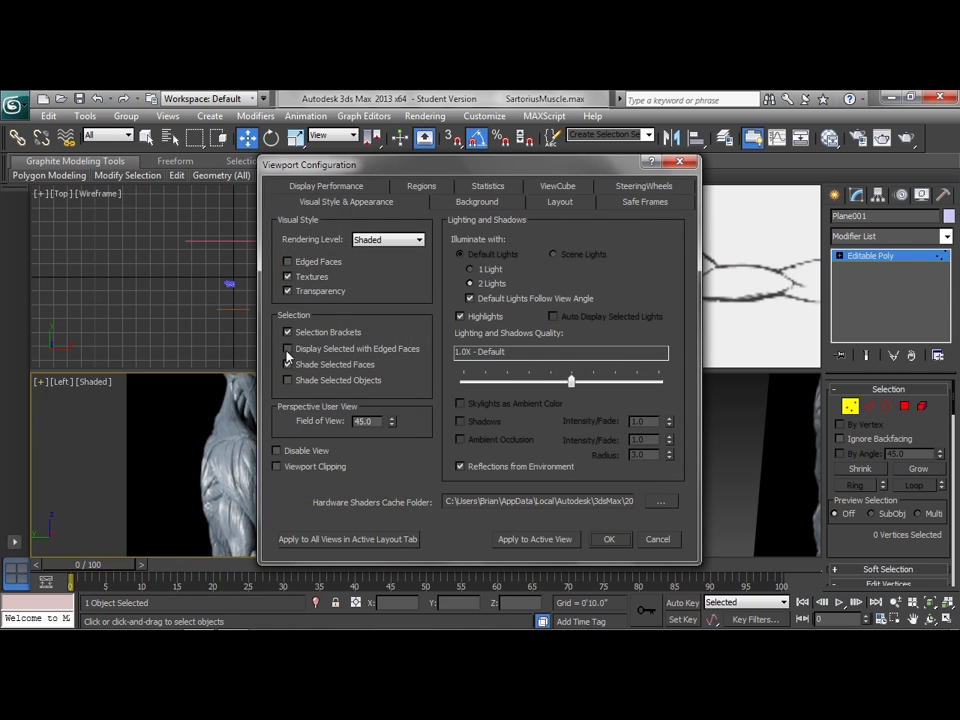
{"action": "left_click", "coordinate": [622, 543]}
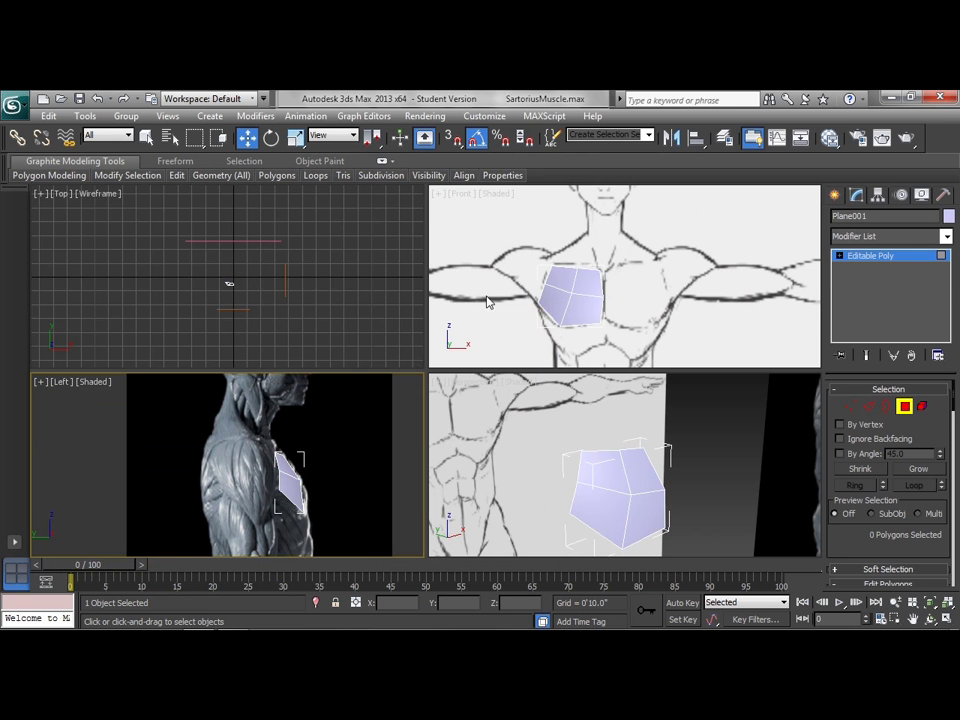
Step: Select the whole pectoral element and clone it to a new element behind the chest, over the shoulder in the Left view
{"action": "left_click", "coordinate": [921, 406]}
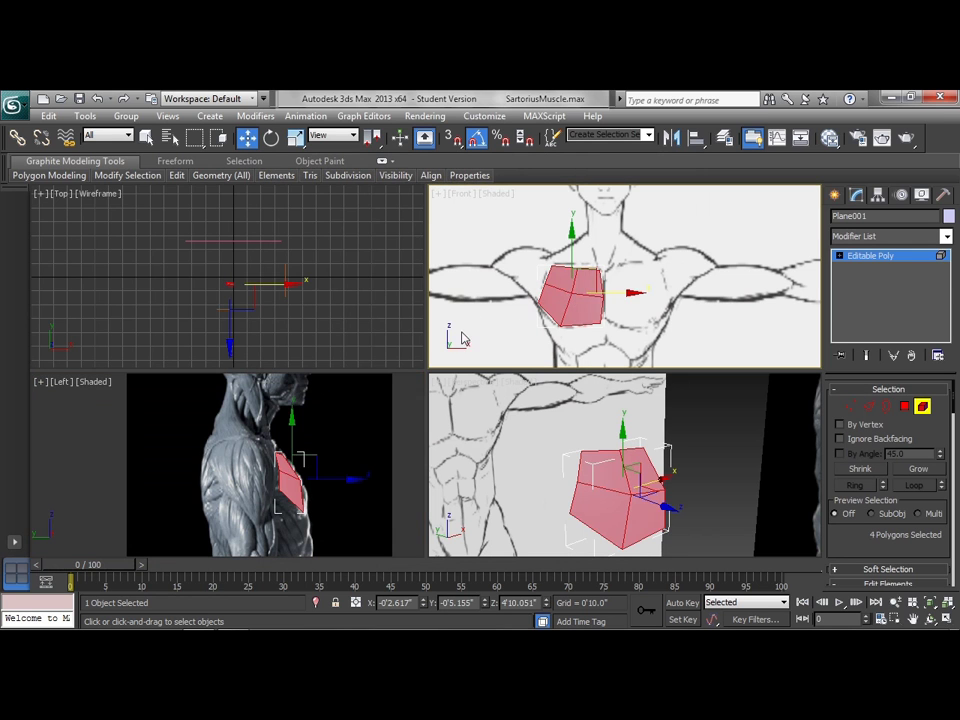
{"action": "left_click", "coordinate": [339, 463]}
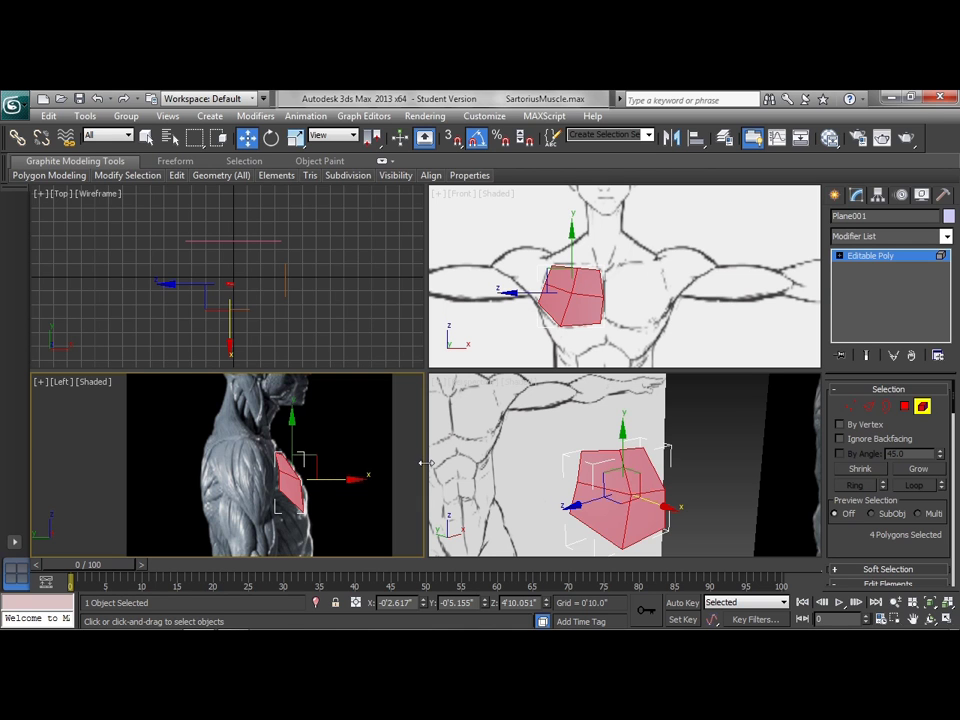
{"action": "left_click_drag", "start_coordinate": [313, 457], "coordinate": [266, 452], "text": "shift"}
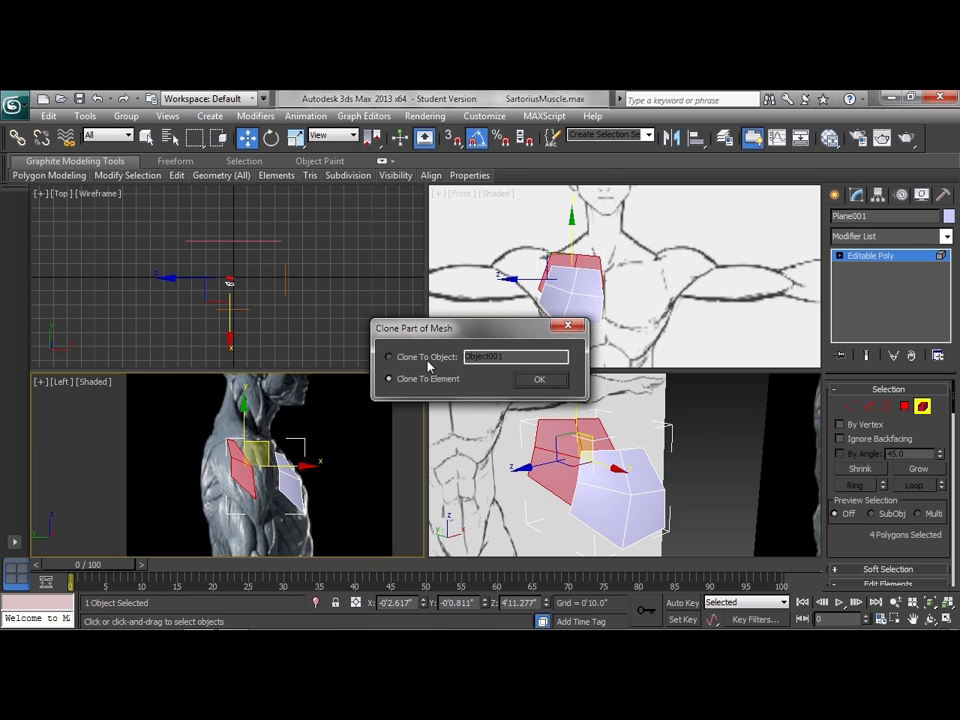
{"action": "left_click", "coordinate": [539, 381]}
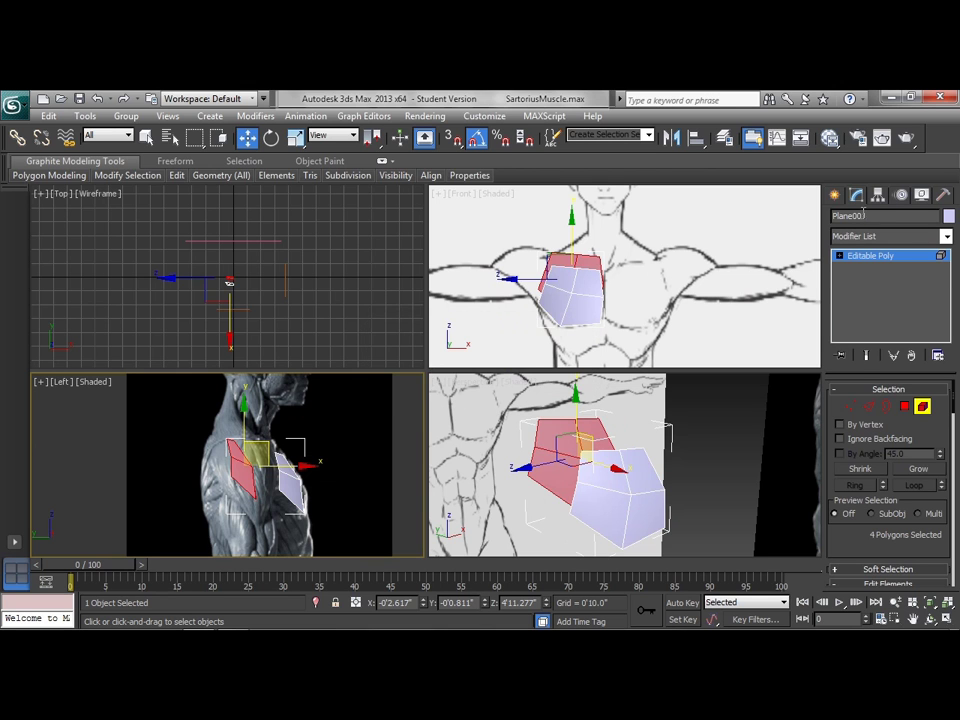
Step: Rotate the cloned element in the Front view and place it over the top of the shoulder
{"action": "right_click", "coordinate": [531, 322]}
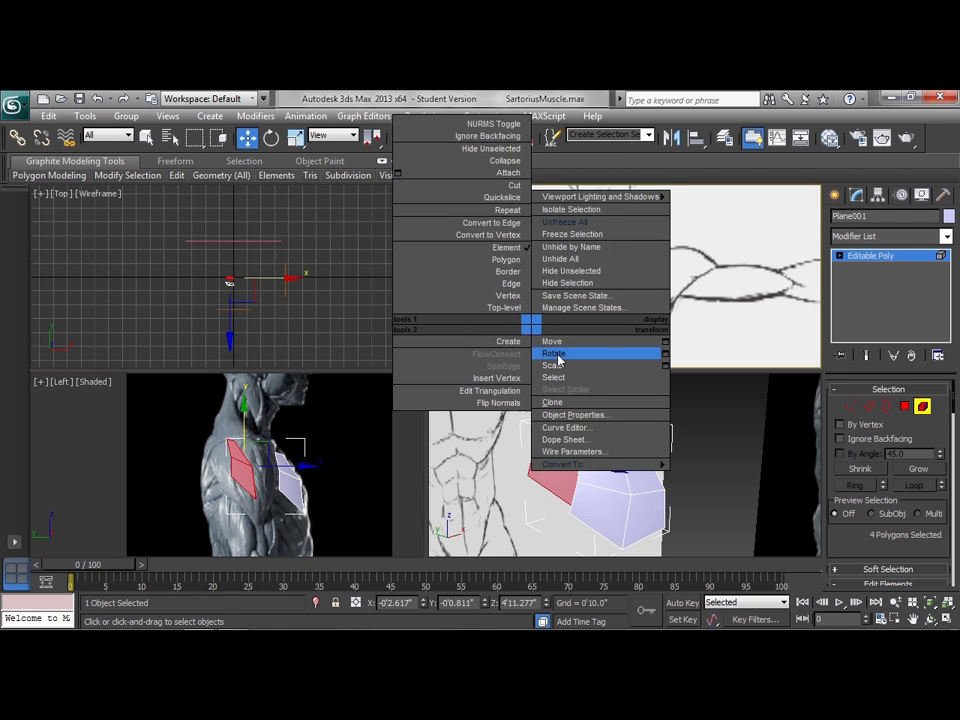
{"action": "left_click", "coordinate": [553, 354]}
{"action": "left_click_drag", "start_coordinate": [574, 276], "coordinate": [536, 240]}
{"action": "key", "text": "w"}
Step: Select the three front-edge vertices of the shoulder piece and move them slightly back along X in the Left view
{"action": "left_click", "coordinate": [852, 408]}
{"action": "left_click_drag", "start_coordinate": [509, 287], "coordinate": [521, 251]}
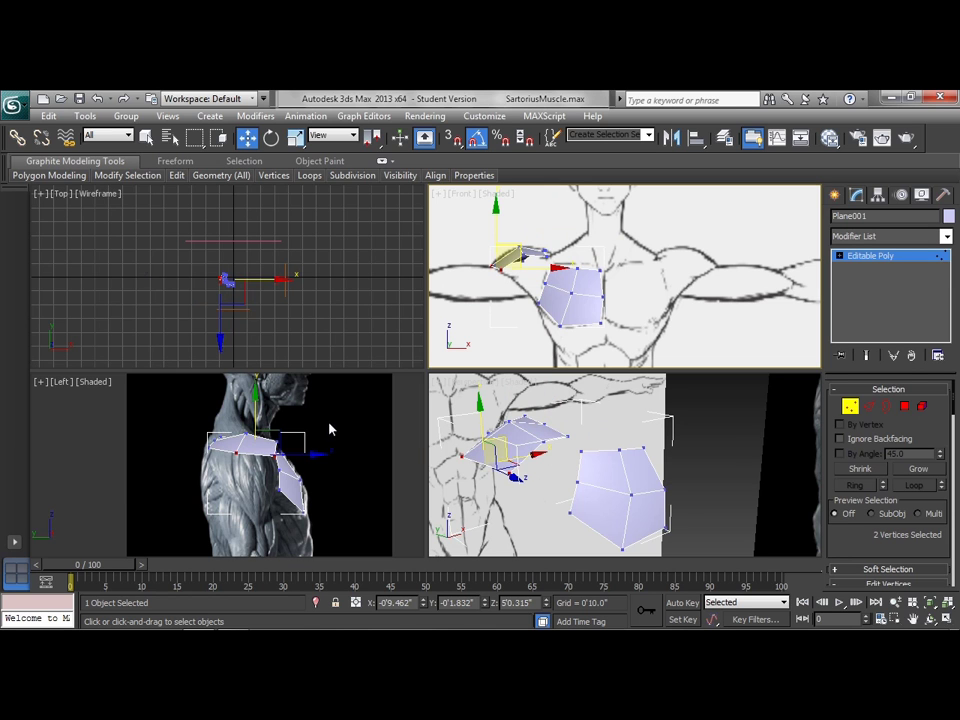
{"action": "left_click", "coordinate": [285, 439]}
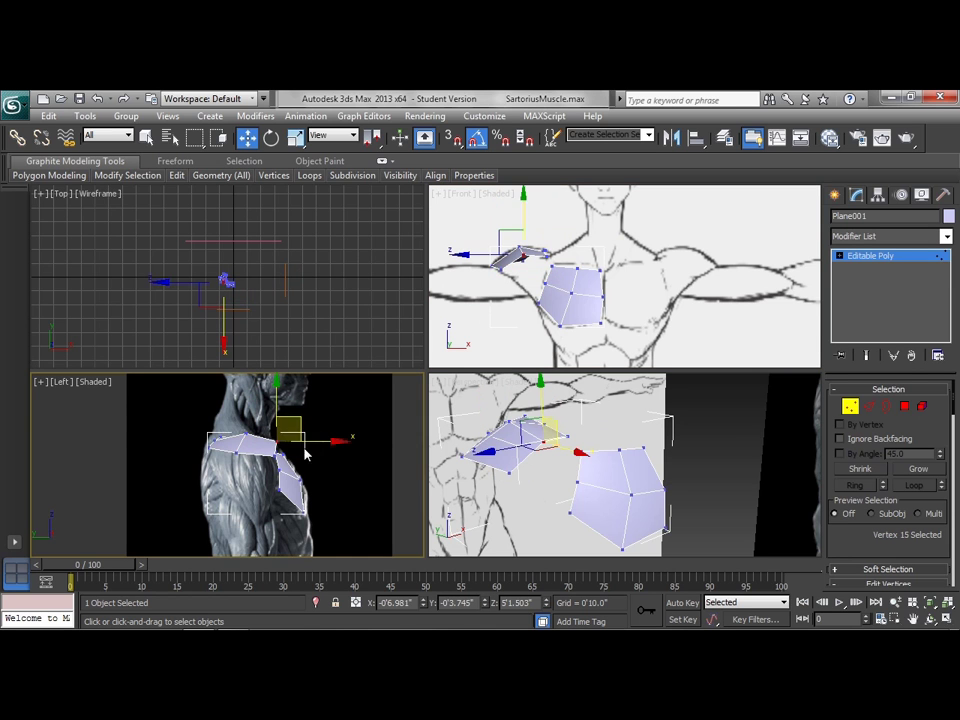
{"action": "left_click", "coordinate": [547, 257], "text": "ctrl"}
{"action": "left_click", "coordinate": [501, 270], "text": "ctrl"}
{"action": "right_click", "coordinate": [381, 465]}
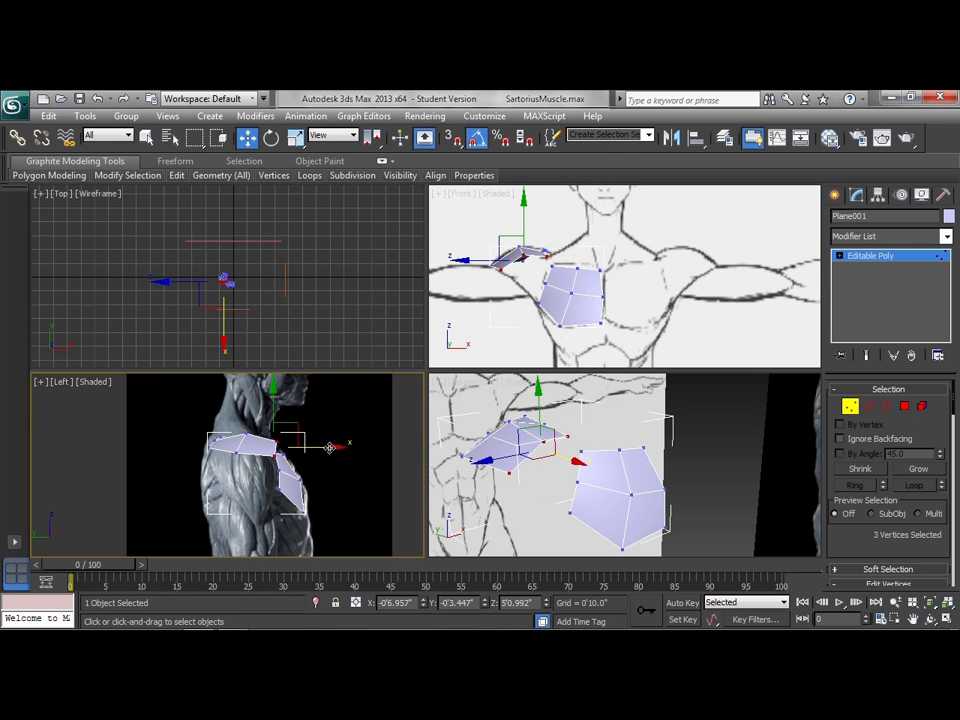
{"action": "left_click_drag", "start_coordinate": [329, 447], "coordinate": [321, 448]}
Step: Fit the shoulder piece's rear vertices to the Left view reference and move the rear outer corner vertex outward in Perspective
{"action": "left_click_drag", "start_coordinate": [203, 436], "coordinate": [222, 462]}
{"action": "left_click_drag", "start_coordinate": [239, 418], "coordinate": [235, 428]}
{"action": "middle_click_drag", "start_coordinate": [500, 449], "coordinate": [584, 488], "text": "alt"}
{"action": "left_click", "coordinate": [507, 429]}
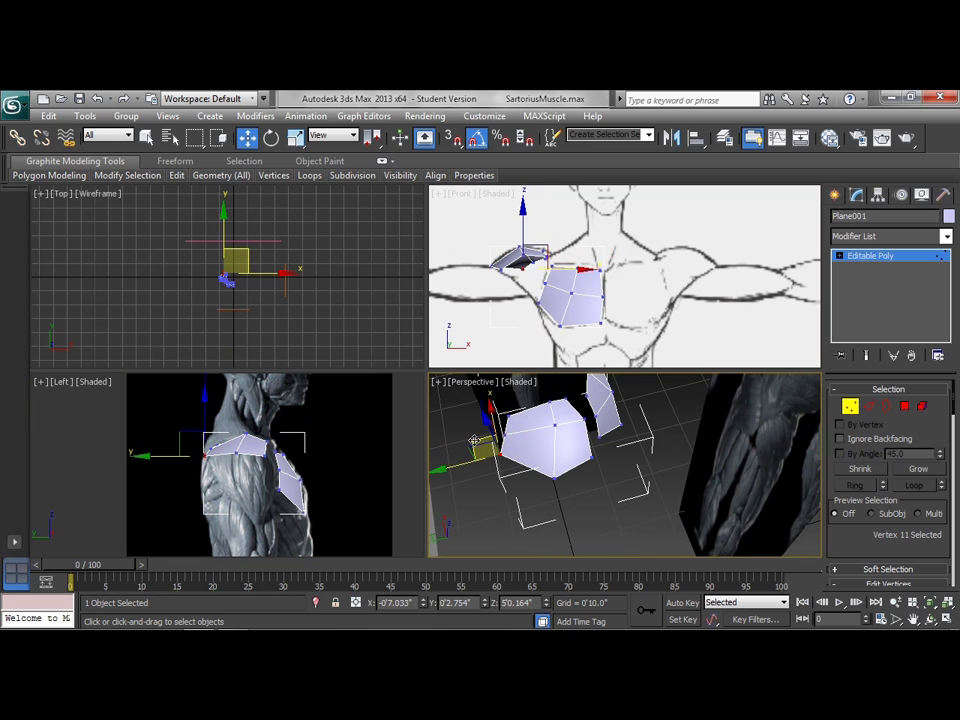
{"action": "left_click_drag", "start_coordinate": [474, 441], "coordinate": [492, 458]}
Step: Fit the shoulder piece's middle-row vertices to the shoulder contour in the Front view and move the top one back in the Left view
{"action": "left_click", "coordinate": [500, 270]}
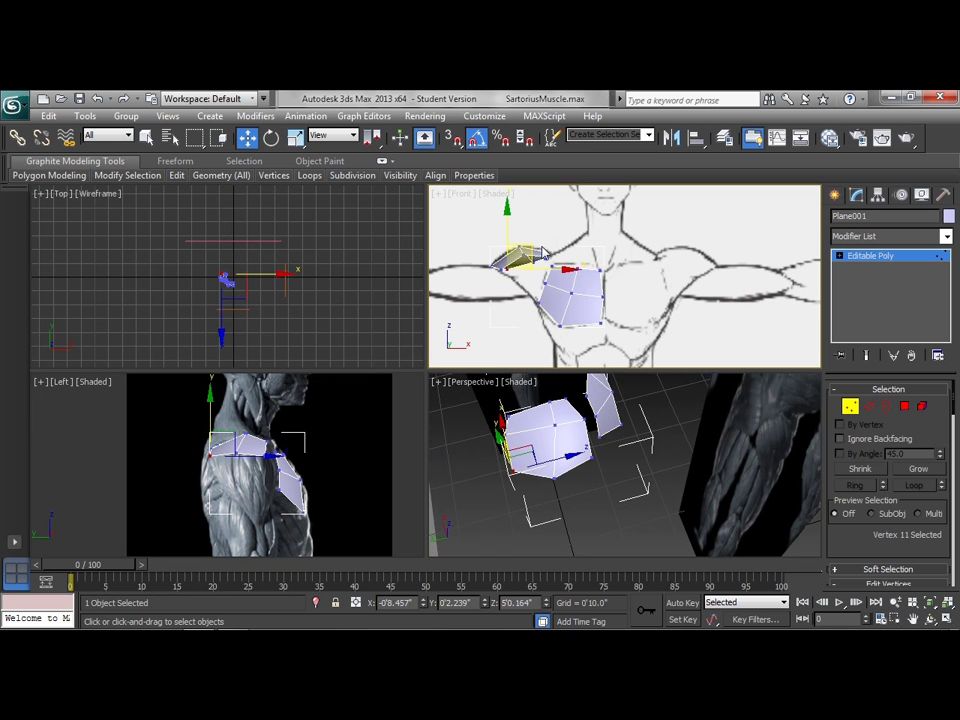
{"action": "left_click_drag", "start_coordinate": [500, 270], "coordinate": [523, 255]}
{"action": "left_click", "coordinate": [548, 265]}
{"action": "left_click", "coordinate": [514, 247]}
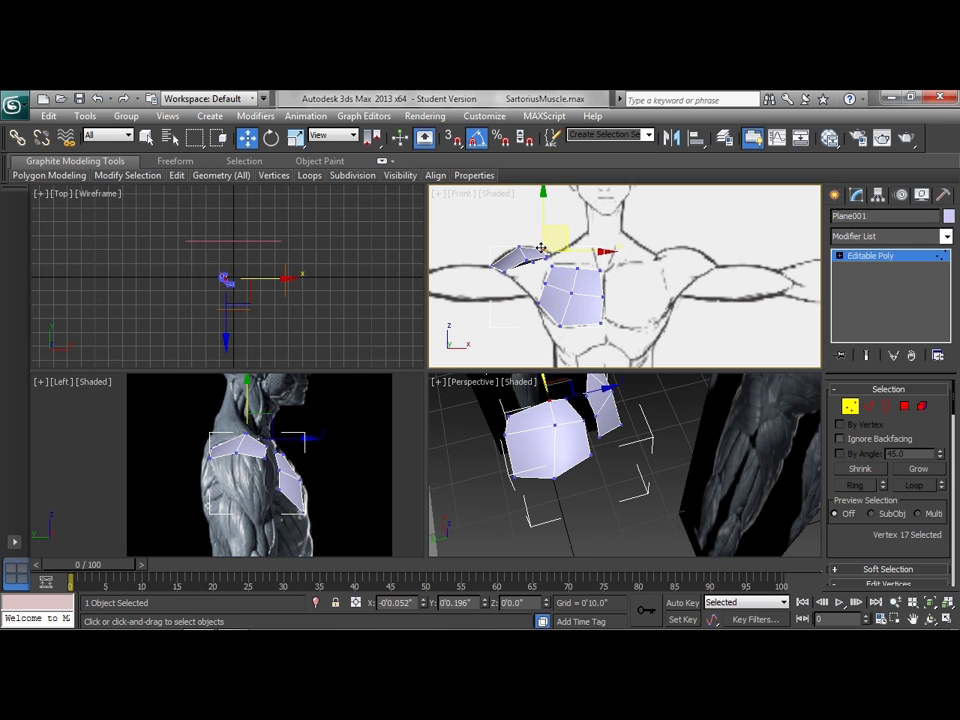
{"action": "right_click", "coordinate": [272, 434]}
{"action": "left_click_drag", "start_coordinate": [283, 434], "coordinate": [275, 434]}
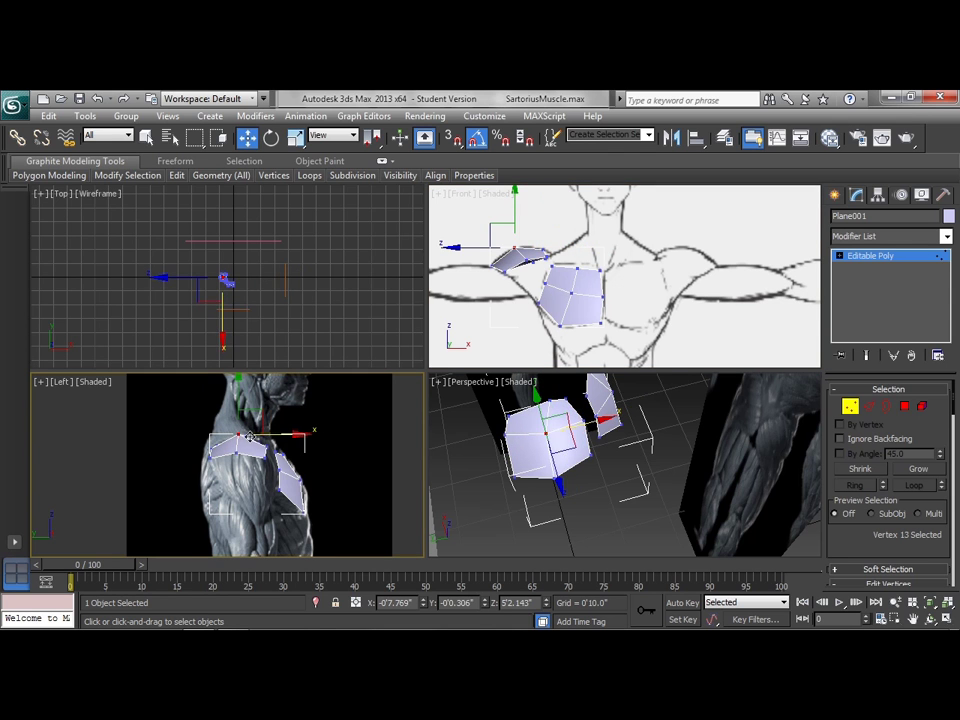
Step: Move the shoulder piece's inner middle vertex back along Y and its rear inner corner vertex outward along X in Perspective
{"action": "left_click", "coordinate": [268, 437]}
{"action": "middle_click_drag", "start_coordinate": [578, 436], "coordinate": [574, 450], "text": "alt"}
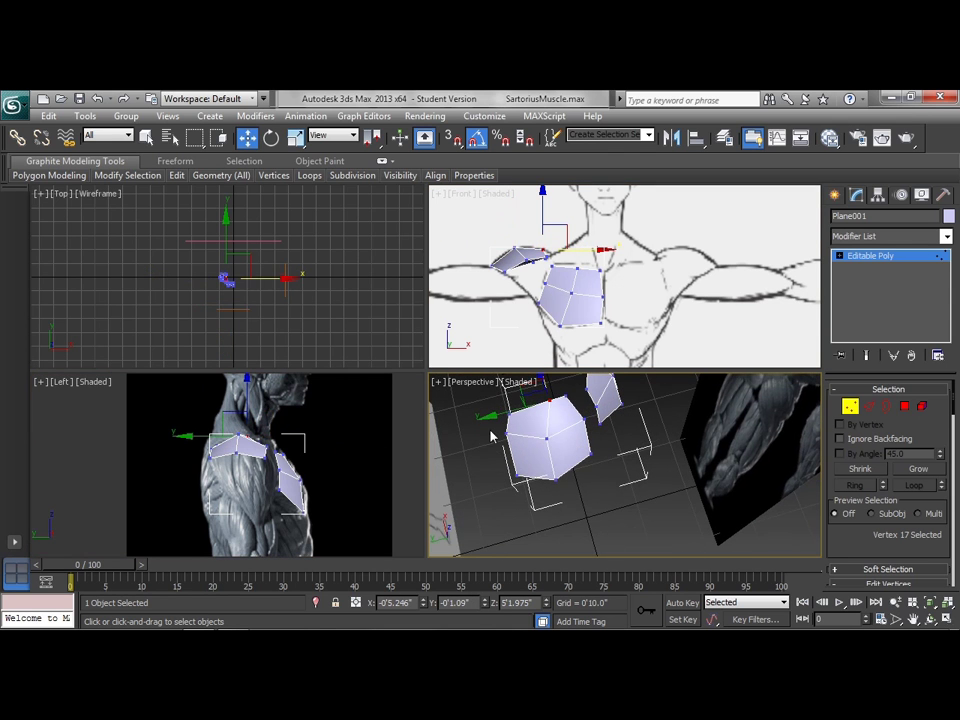
{"action": "left_click_drag", "start_coordinate": [502, 411], "coordinate": [490, 415]}
{"action": "left_click", "coordinate": [507, 433]}
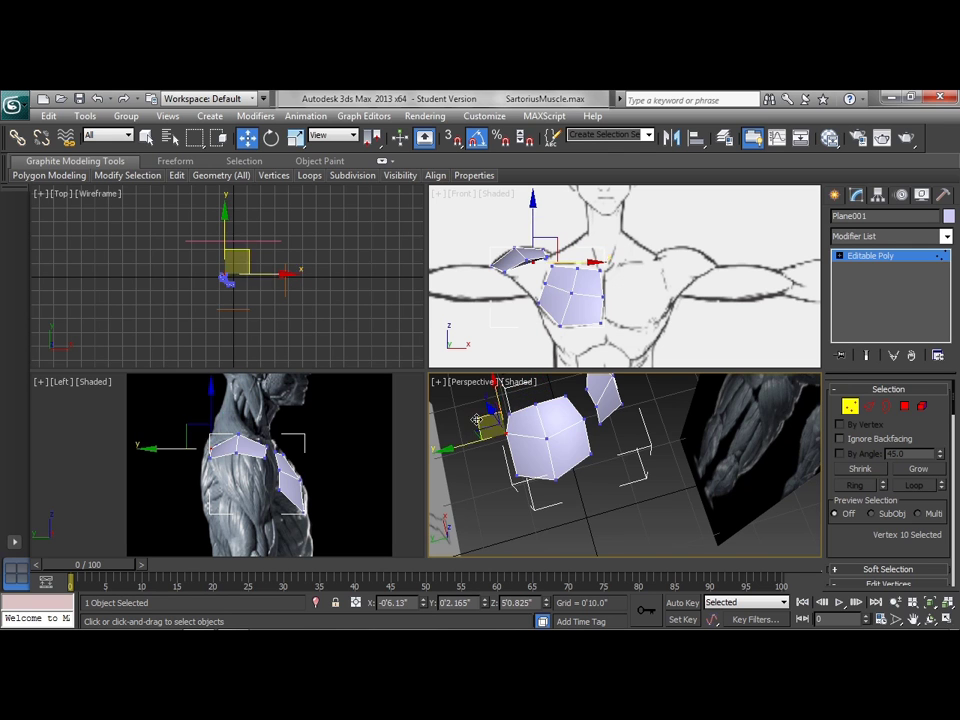
{"action": "middle_click_drag", "start_coordinate": [540, 422], "coordinate": [499, 408], "text": "alt"}
{"action": "left_click_drag", "start_coordinate": [520, 399], "coordinate": [518, 410]}
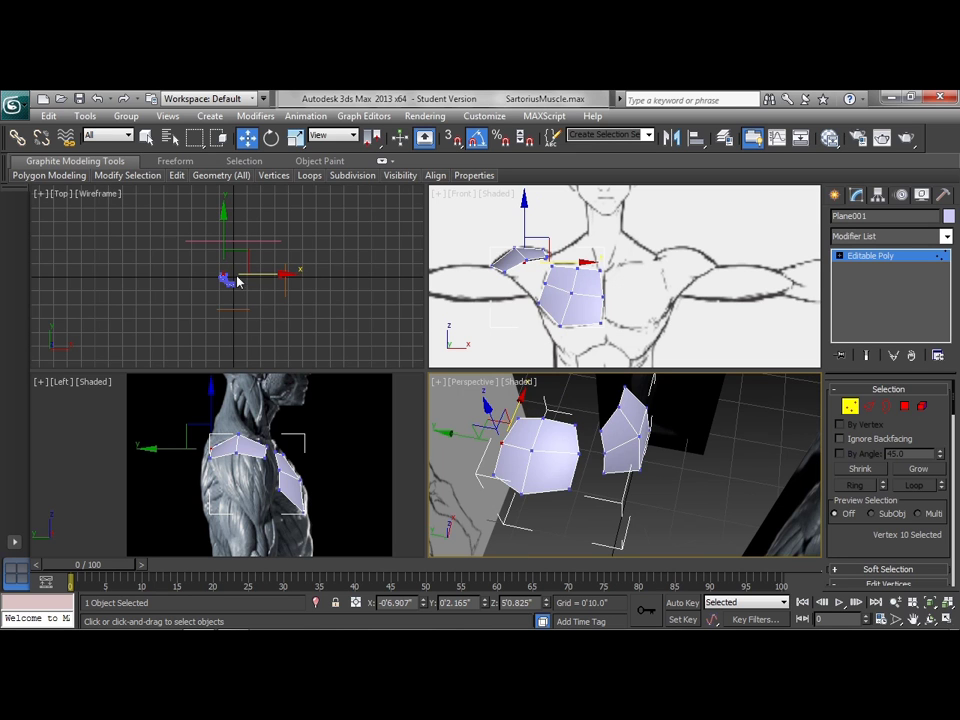
Step: Switch the Top viewport to the Back view and set its display to Shaded
{"action": "scroll", "coordinate": [238, 282], "scroll_direction": "up", "scroll_amount": 5}
{"action": "middle_click_drag", "start_coordinate": [246, 288], "coordinate": [267, 270]}
{"action": "left_click", "coordinate": [310, 296]}
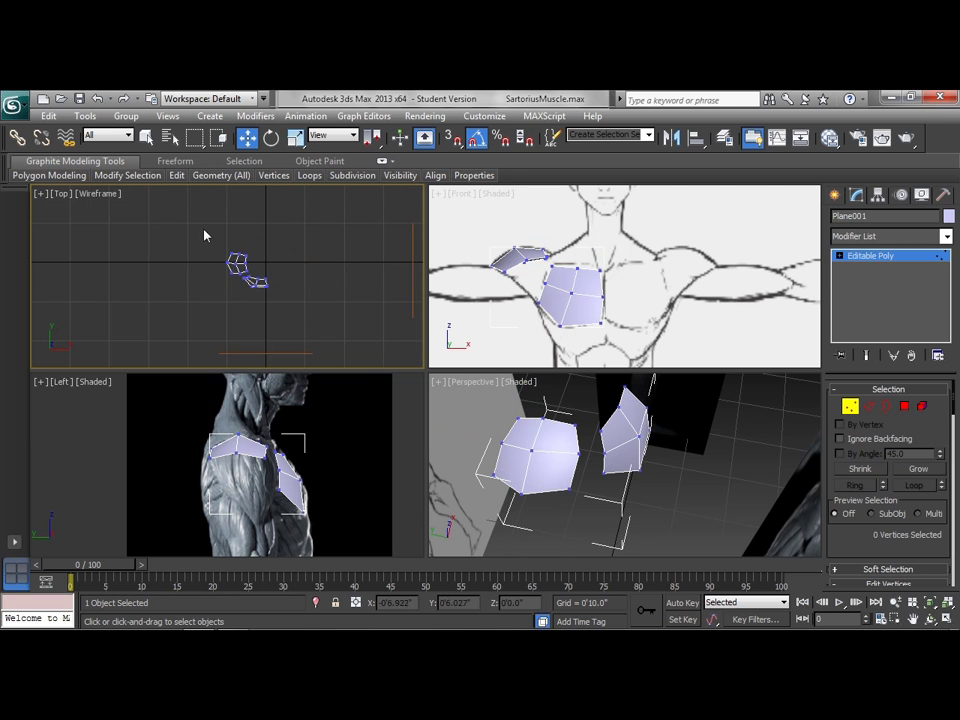
{"action": "left_click", "coordinate": [61, 193]}
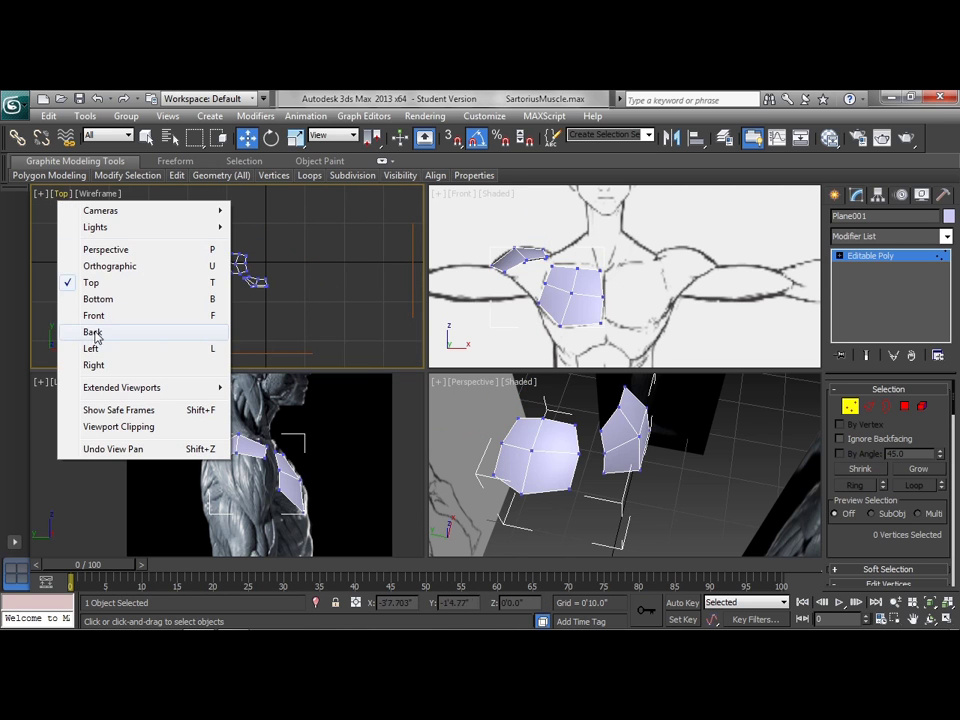
{"action": "left_click", "coordinate": [94, 335]}
{"action": "left_click", "coordinate": [101, 193]}
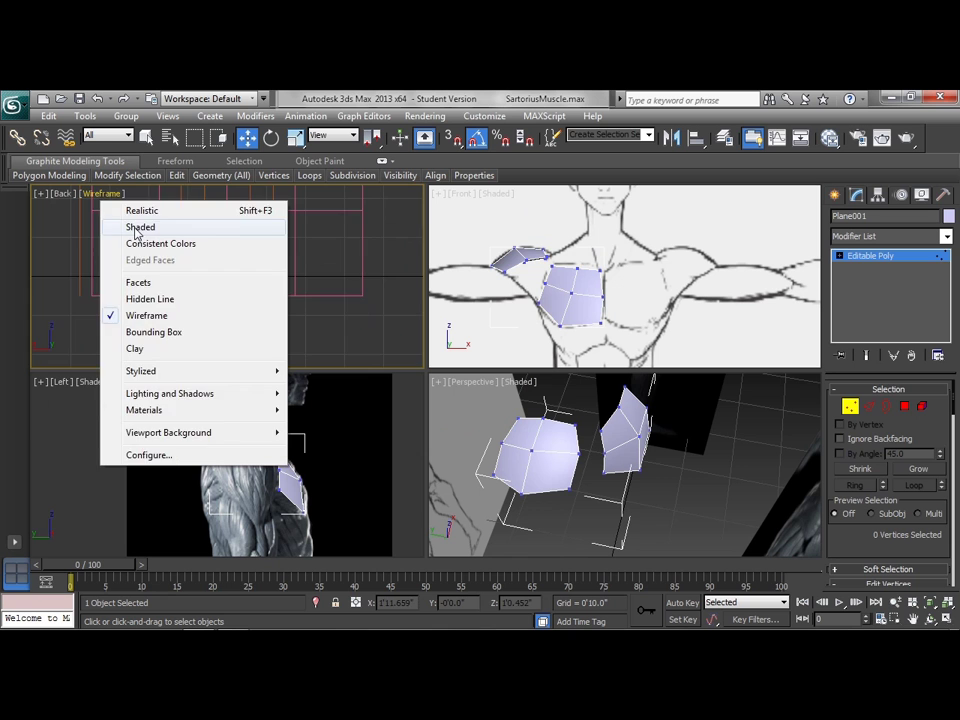
{"action": "left_click", "coordinate": [136, 231]}
Step: Display selected objects with edged faces in the Back viewport and frame the figure's upper back
{"action": "mouse_move", "coordinate": [230, 280]}
{"action": "middle_mouse_down"}
{"action": "mouse_move", "coordinate": [254, 297]}
{"action": "mouse_move", "coordinate": [260, 331]}
{"action": "middle_mouse_up"}
{"action": "left_click", "coordinate": [41, 194]}
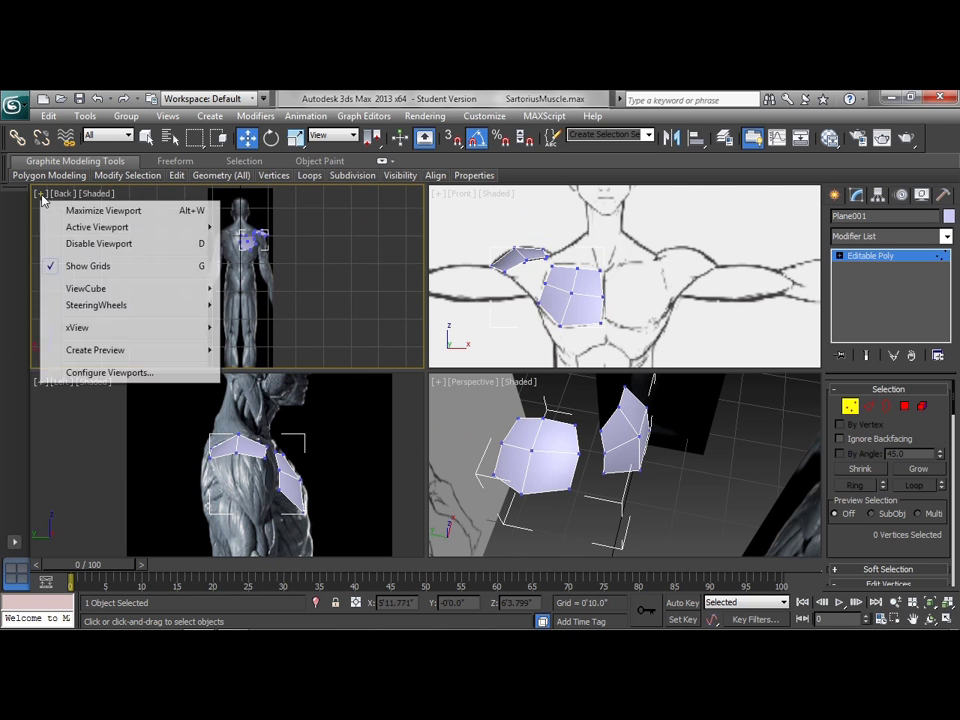
{"action": "left_click", "coordinate": [77, 372]}
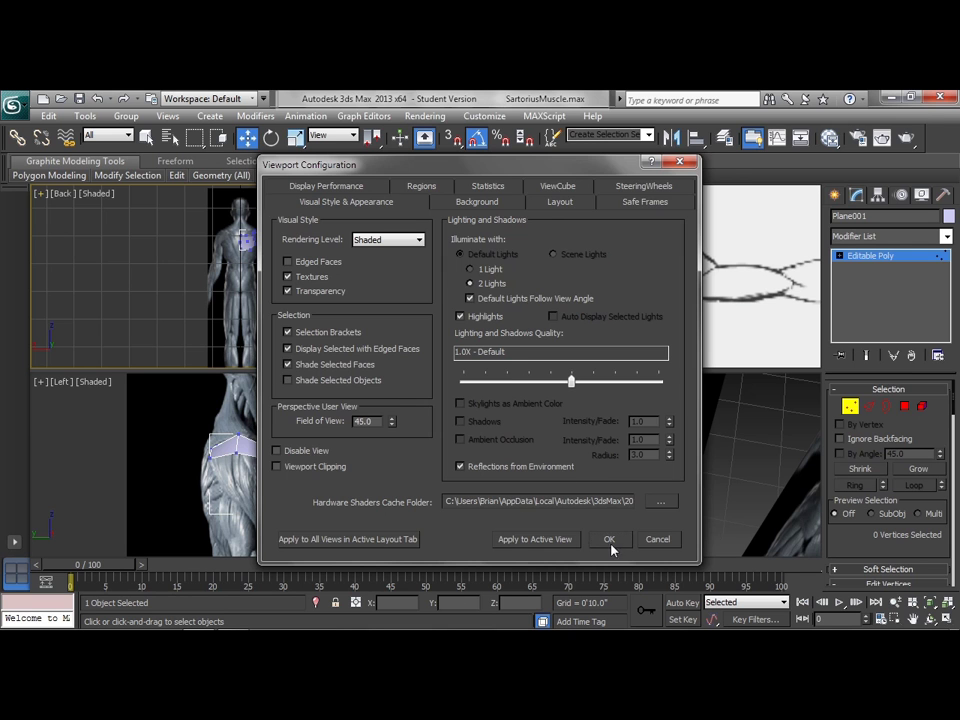
{"action": "left_click", "coordinate": [611, 545]}
{"action": "scroll", "coordinate": [290, 290], "scroll_direction": "up", "scroll_amount": 2}
{"action": "middle_click_drag", "start_coordinate": [295, 292], "coordinate": [303, 288]}
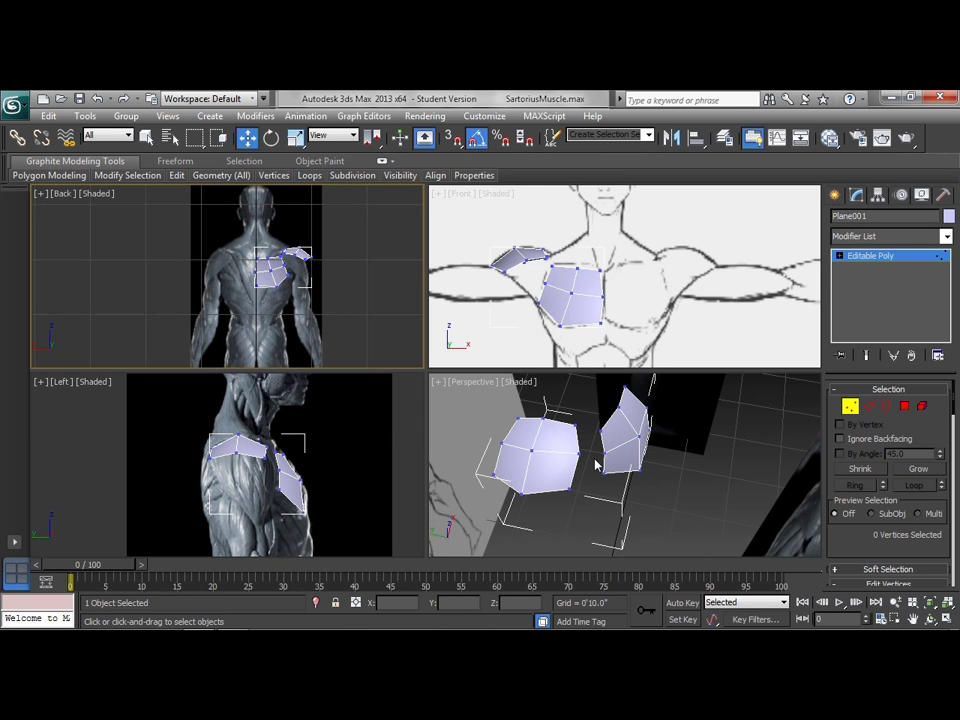
{"action": "left_click", "coordinate": [644, 455]}
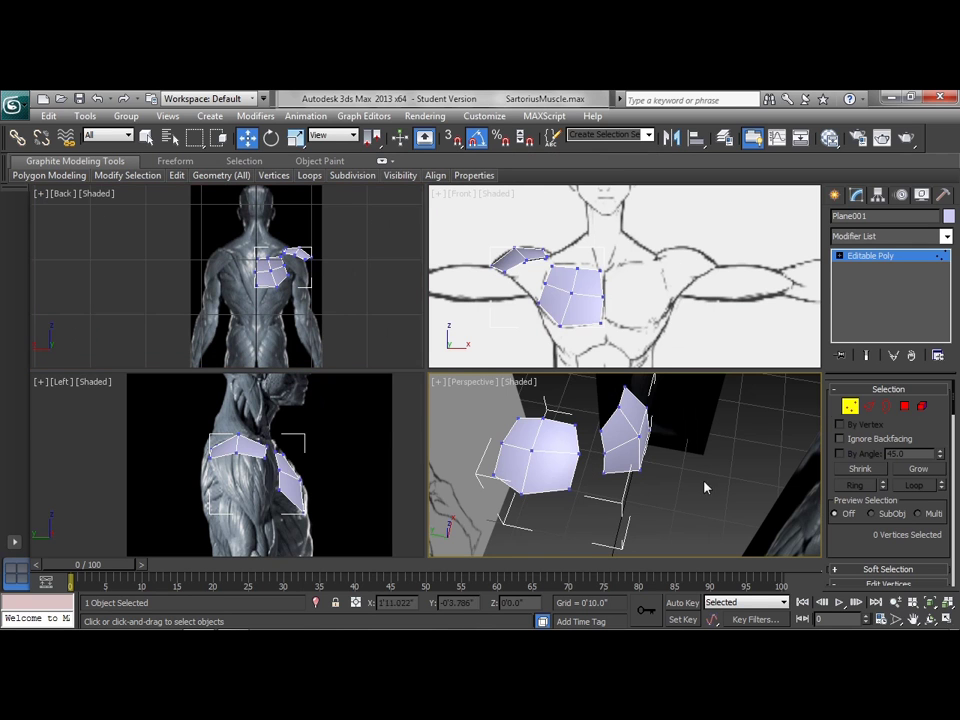
Step: Turn on Backface Cull in Plane001's object properties
{"action": "left_click", "coordinate": [852, 408]}
{"action": "right_click", "coordinate": [539, 474]}
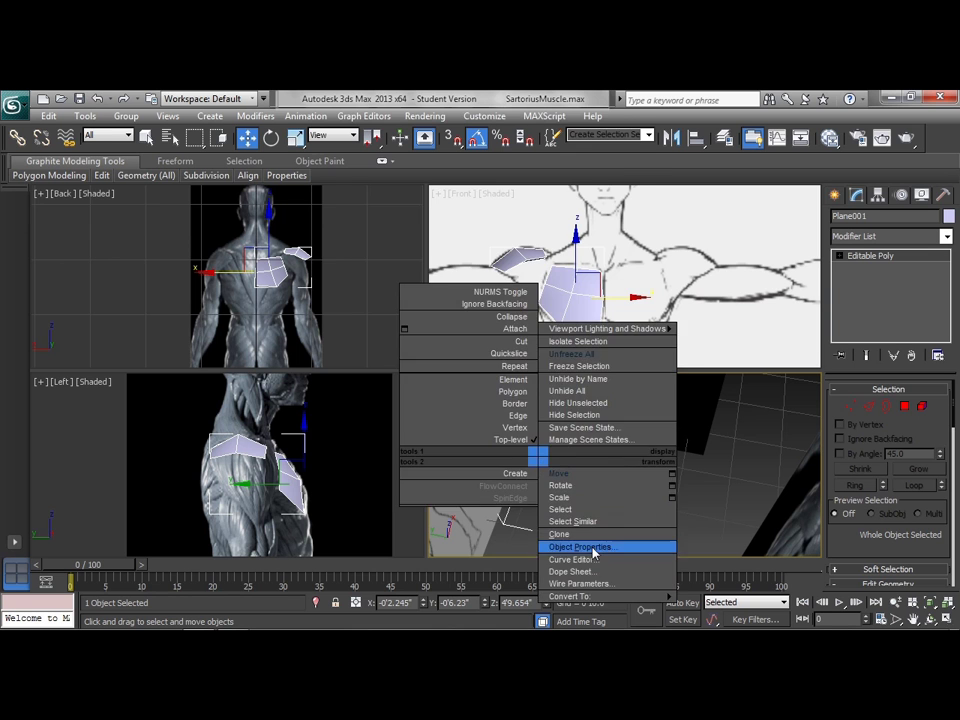
{"action": "left_click", "coordinate": [592, 549]}
{"action": "left_click", "coordinate": [349, 406]}
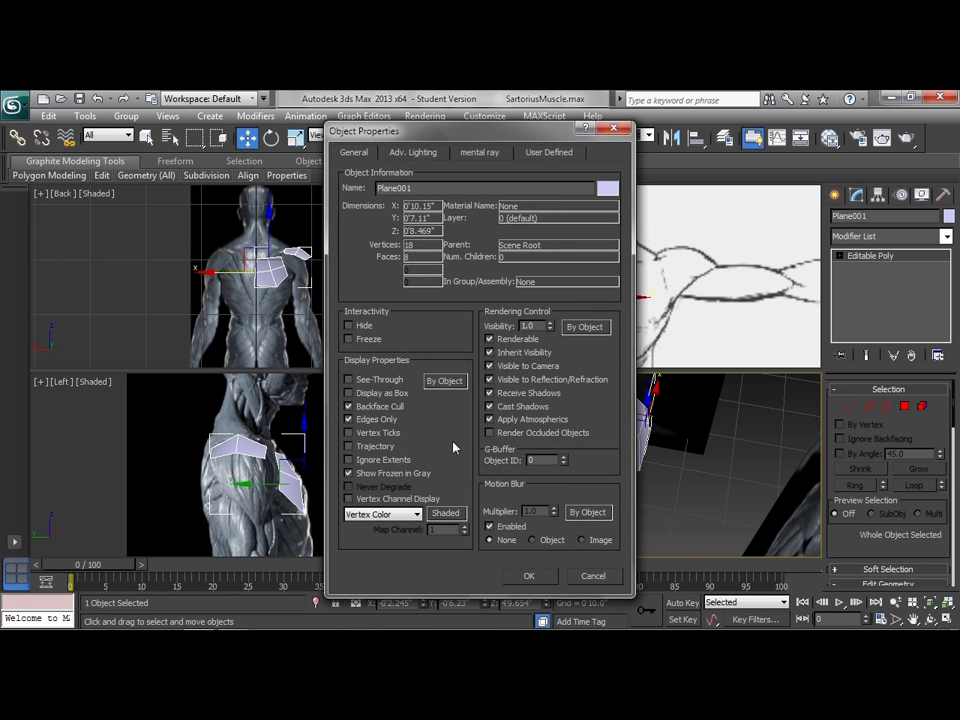
{"action": "left_click", "coordinate": [529, 577]}
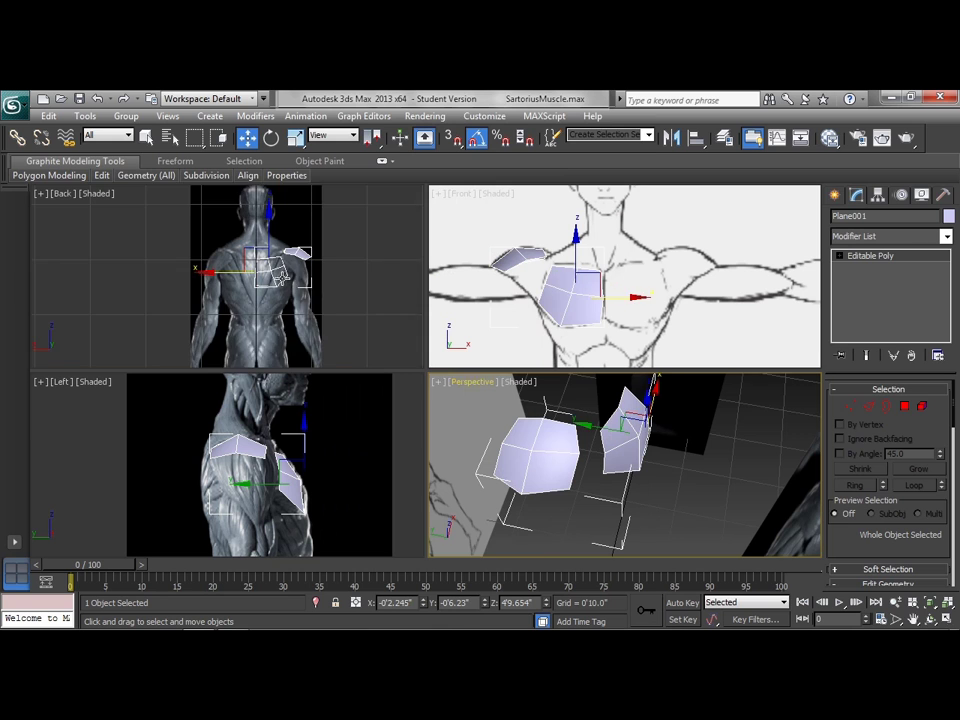
Step: Clone the pectoral element along Y to the figure's upper back, keeping the copy as an element of the same object
{"action": "scroll", "coordinate": [282, 279], "scroll_direction": "up", "scroll_amount": 3}
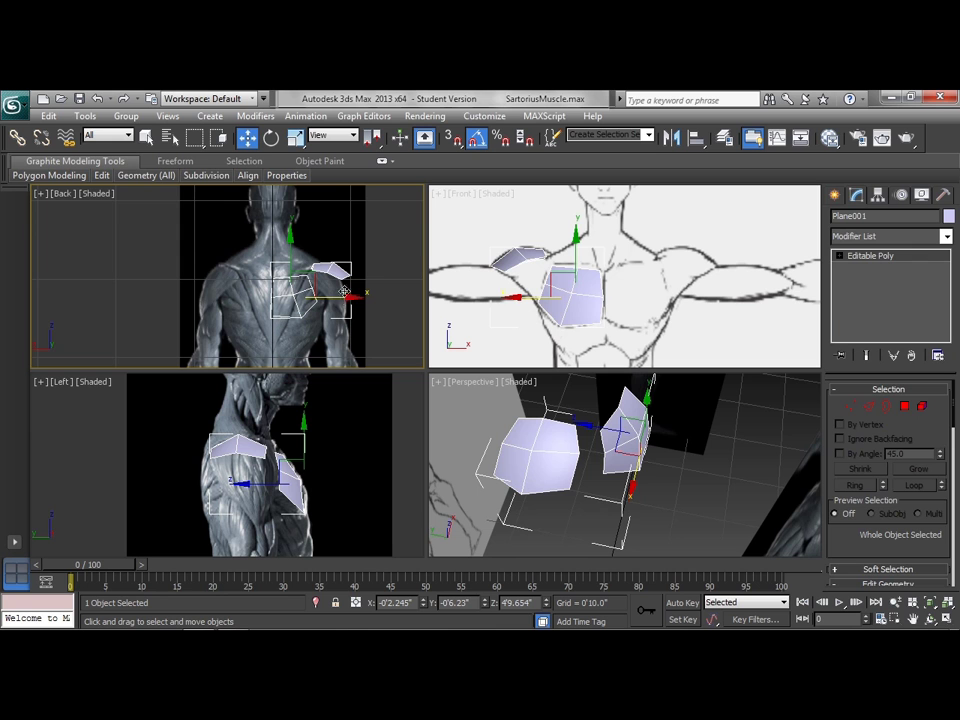
{"action": "left_click", "coordinate": [923, 408]}
{"action": "left_click", "coordinate": [576, 306]}
{"action": "right_click", "coordinate": [350, 338]}
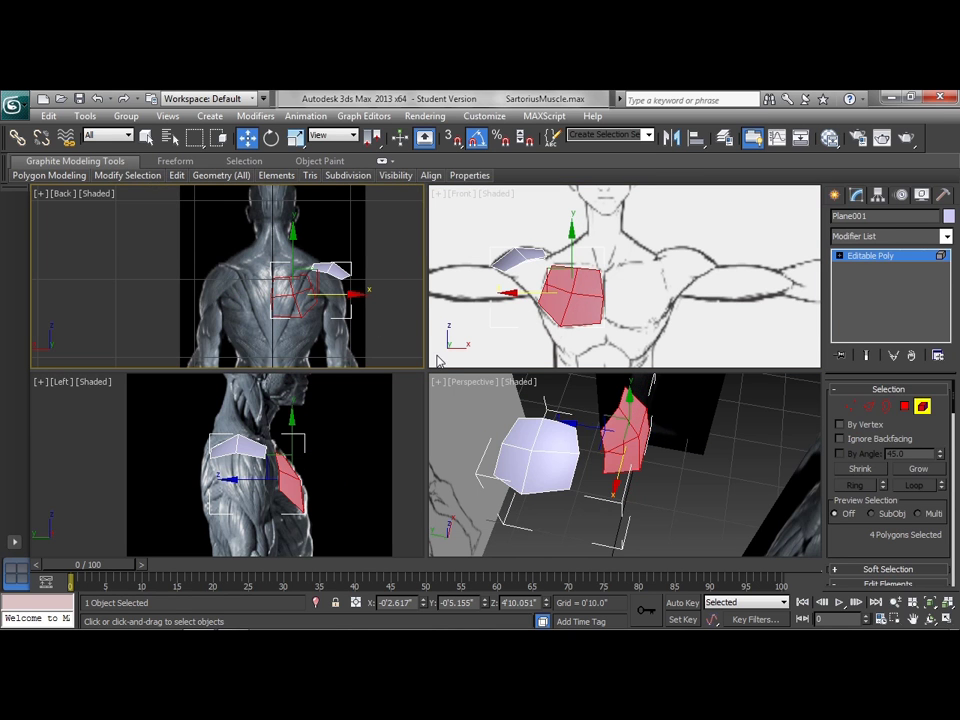
{"action": "middle_click_drag", "start_coordinate": [534, 484], "coordinate": [591, 444], "text": "alt"}
{"action": "left_click_drag", "start_coordinate": [591, 444], "coordinate": [515, 440], "text": "shift"}
{"action": "left_click", "coordinate": [540, 379]}
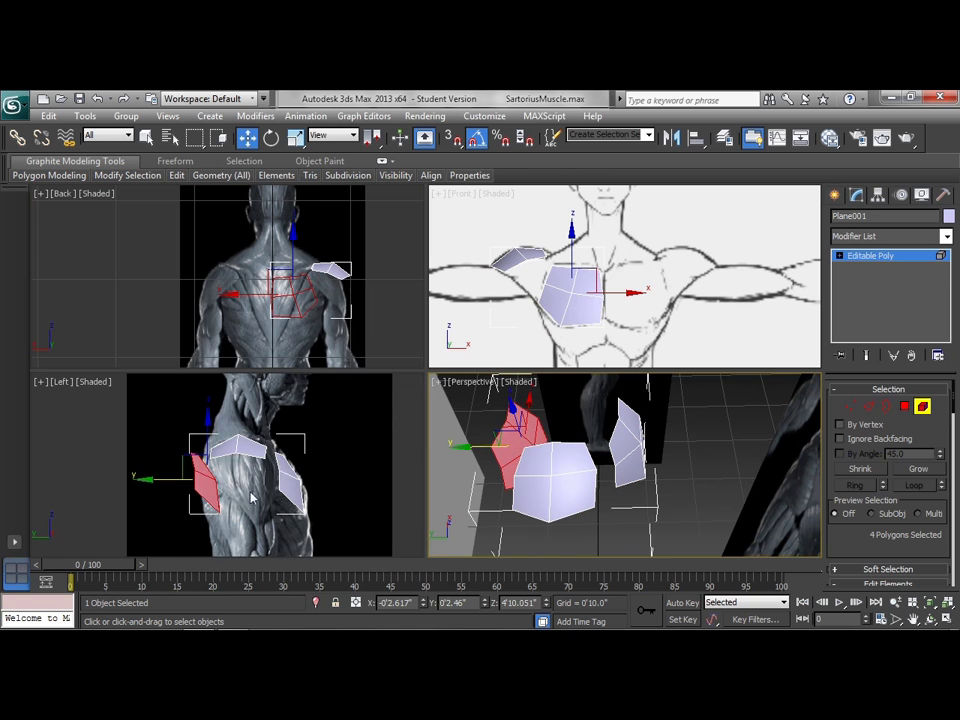
Step: Rotate the cloned element in the Left view so it faces backward and stands nearly upright along the upper back
{"action": "right_click", "coordinate": [308, 490]}
{"action": "left_click", "coordinate": [330, 514]}
{"action": "left_click_drag", "start_coordinate": [253, 506], "coordinate": [124, 465]}
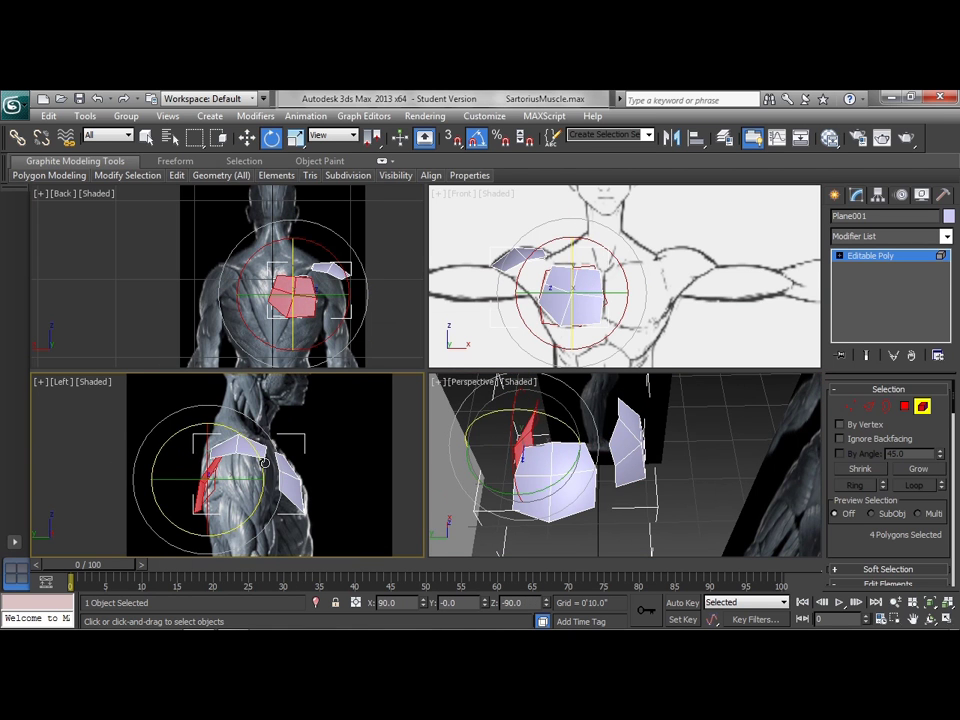
{"action": "left_click_drag", "start_coordinate": [264, 467], "coordinate": [259, 447]}
{"action": "middle_click_drag", "start_coordinate": [317, 311], "coordinate": [318, 327]}
{"action": "scroll", "coordinate": [318, 330], "scroll_direction": "up", "scroll_amount": 3}
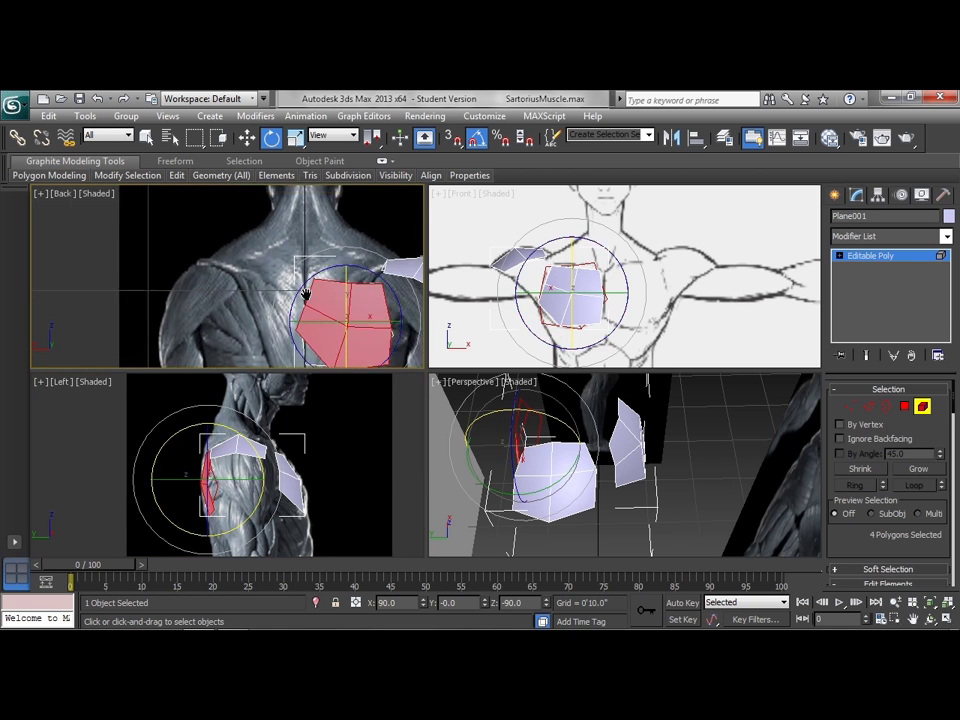
Step: Move the back element's upper and outer vertices in the Back view to fit the muscle between neck and shoulder
{"action": "right_click", "coordinate": [375, 332]}
{"action": "left_click", "coordinate": [405, 356]}
{"action": "left_click", "coordinate": [847, 405]}
{"action": "middle_click_drag", "start_coordinate": [364, 294], "coordinate": [332, 259]}
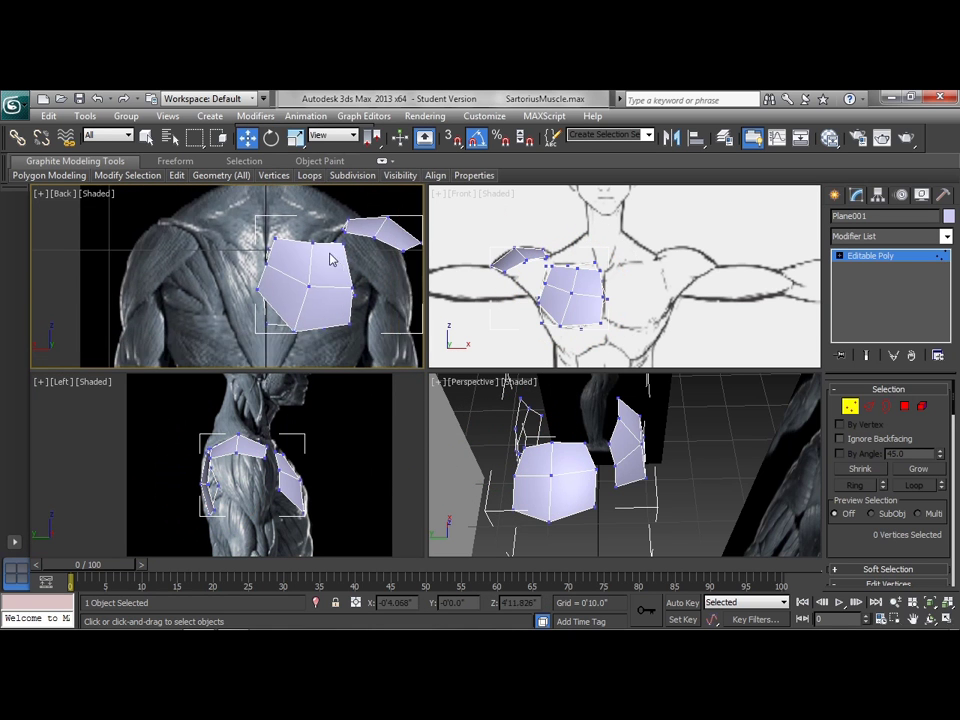
{"action": "scroll", "coordinate": [332, 259], "scroll_direction": "down", "scroll_amount": 3}
{"action": "left_click", "coordinate": [261, 249]}
{"action": "left_click_drag", "start_coordinate": [283, 227], "coordinate": [317, 210]}
{"action": "left_click", "coordinate": [287, 247]}
{"action": "left_click", "coordinate": [286, 252]}
{"action": "left_click", "coordinate": [310, 257]}
{"action": "left_click", "coordinate": [309, 254]}
{"action": "left_click_drag", "start_coordinate": [317, 285], "coordinate": [299, 256]}
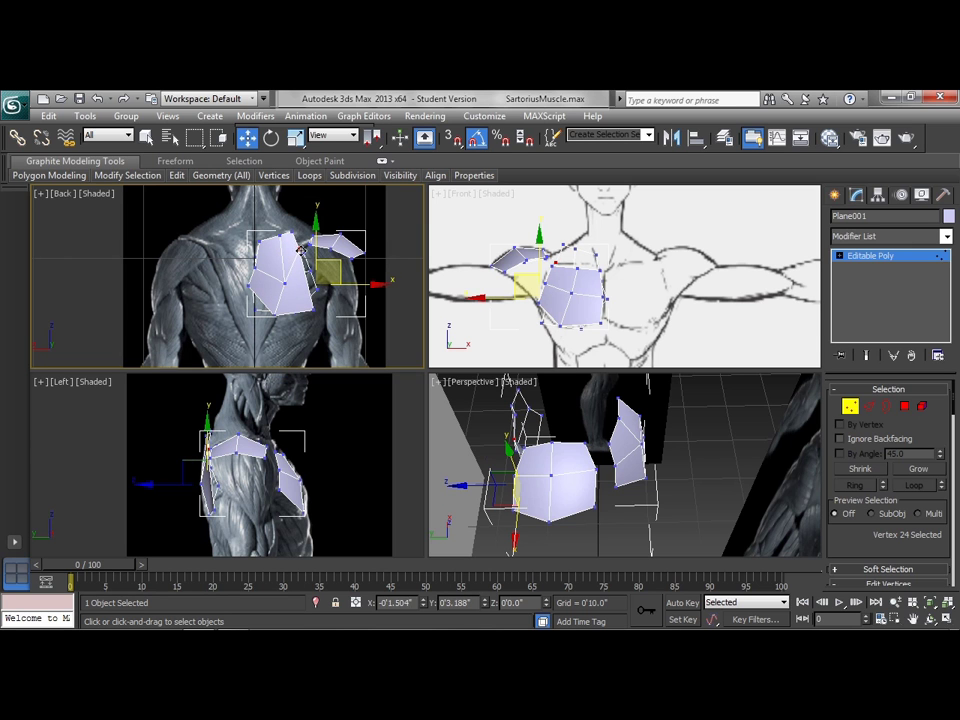
{"action": "left_click", "coordinate": [301, 250]}
Step: Move the back element's center, inner and lower corner vertices toward the spine in the Back view to narrow its lower half
{"action": "left_click", "coordinate": [285, 283]}
{"action": "left_click_drag", "start_coordinate": [279, 260], "coordinate": [260, 291]}
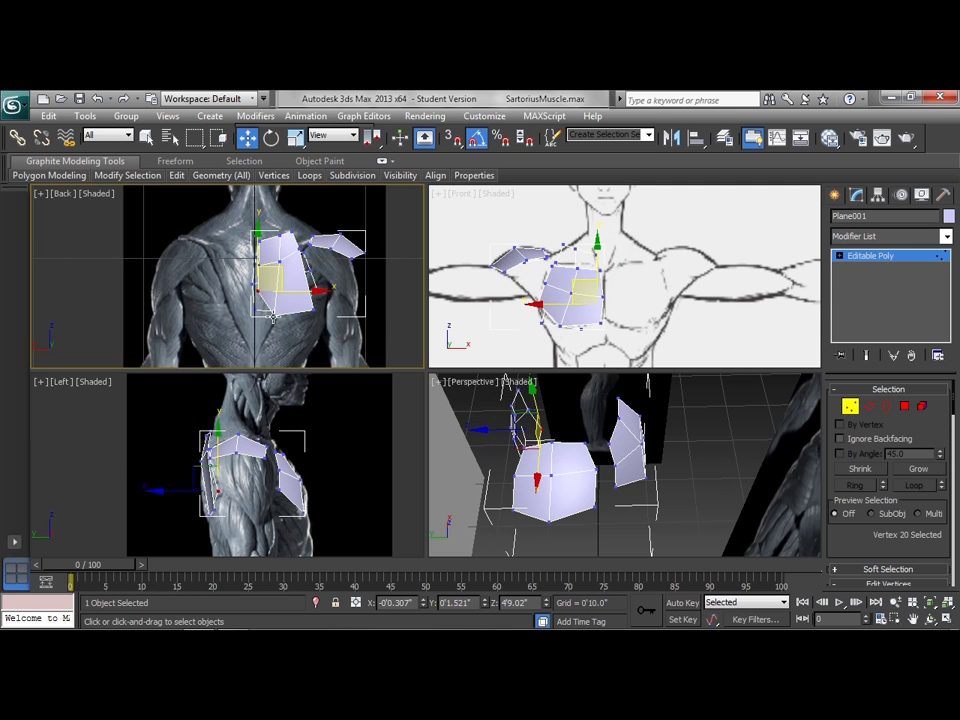
{"action": "left_click", "coordinate": [312, 312]}
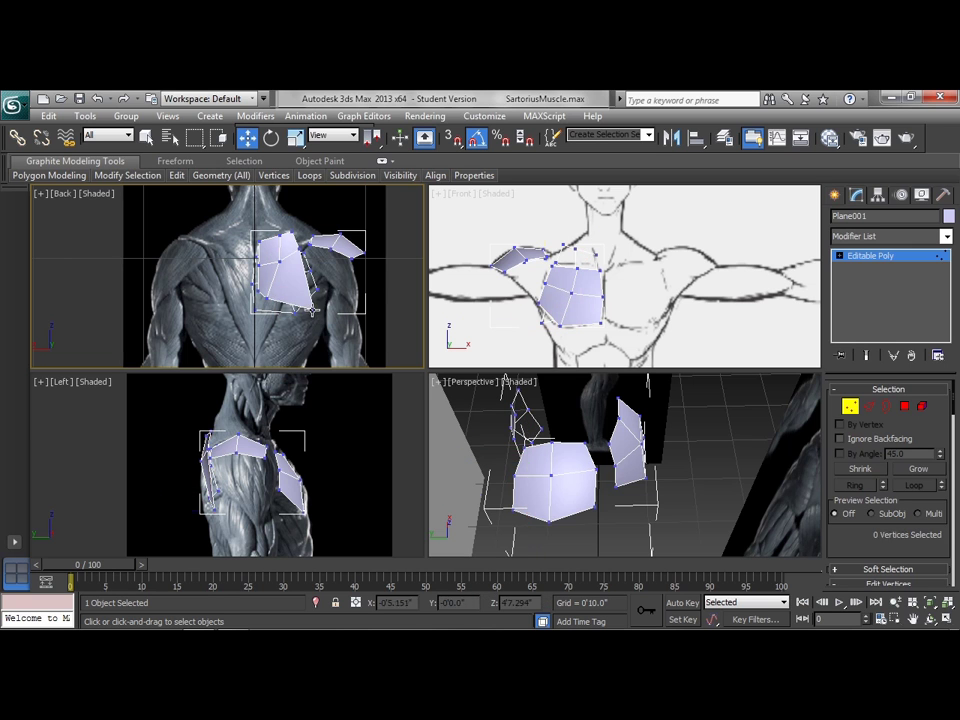
{"action": "left_click_drag", "start_coordinate": [312, 310], "coordinate": [279, 302]}
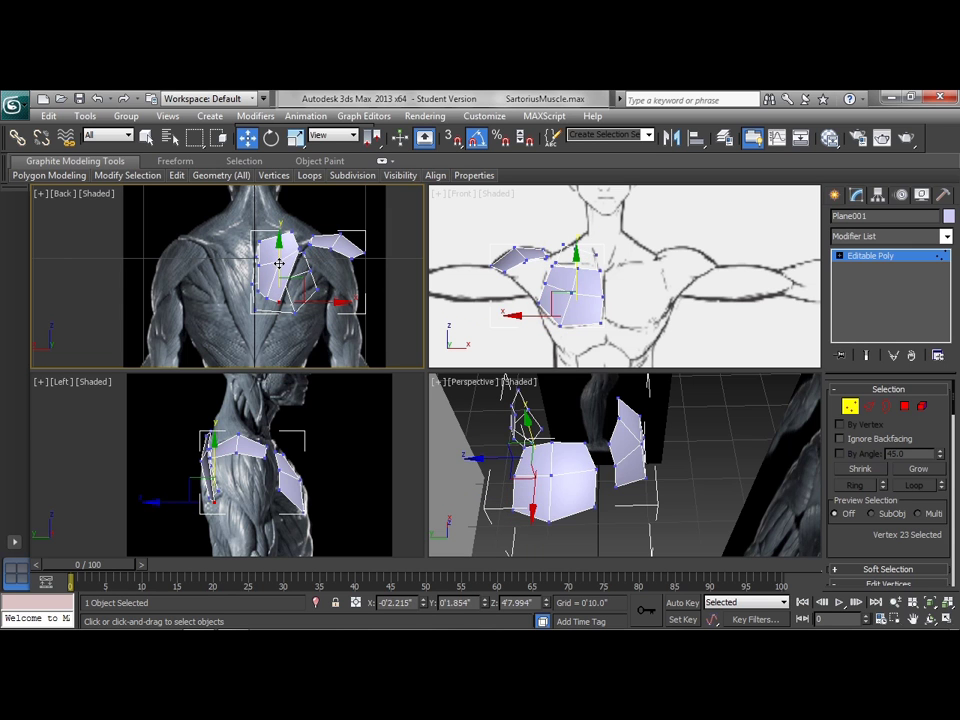
Step: Refine the back element's top middle and outer vertices in the Back view and pull its bottom vertex down into a tapered tip
{"action": "left_click", "coordinate": [287, 235]}
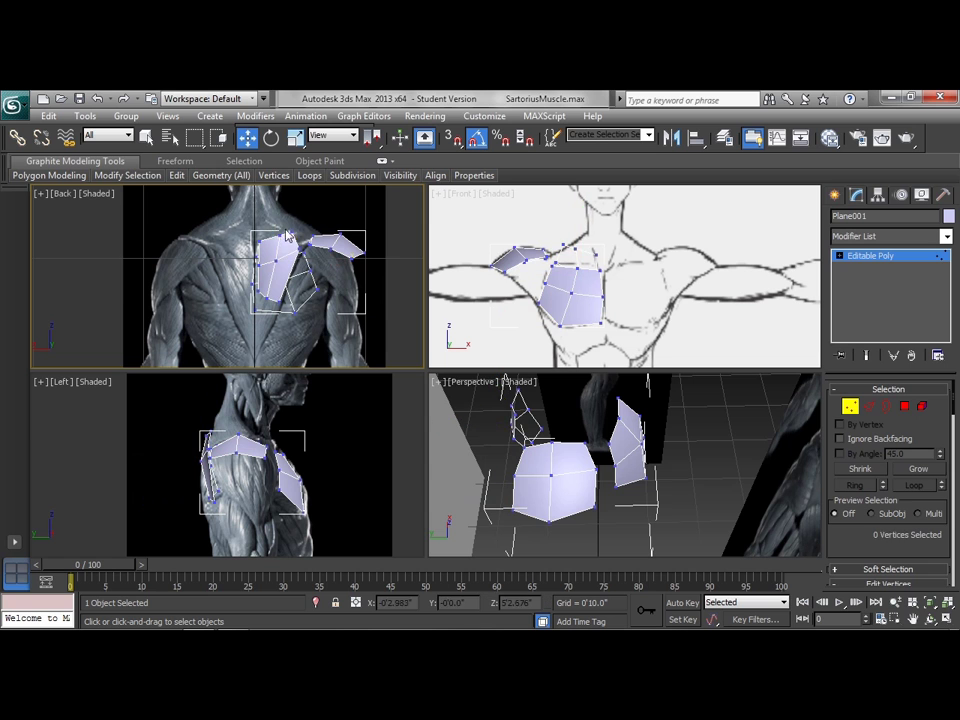
{"action": "left_click_drag", "start_coordinate": [280, 234], "coordinate": [272, 261]}
{"action": "left_click", "coordinate": [323, 236]}
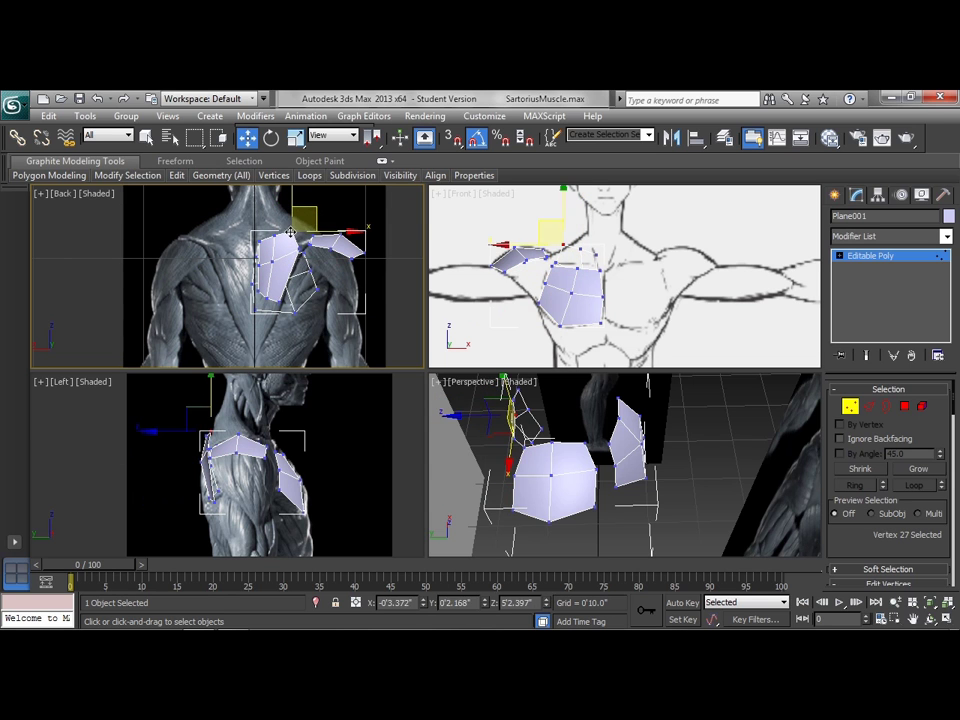
{"action": "left_click", "coordinate": [290, 250]}
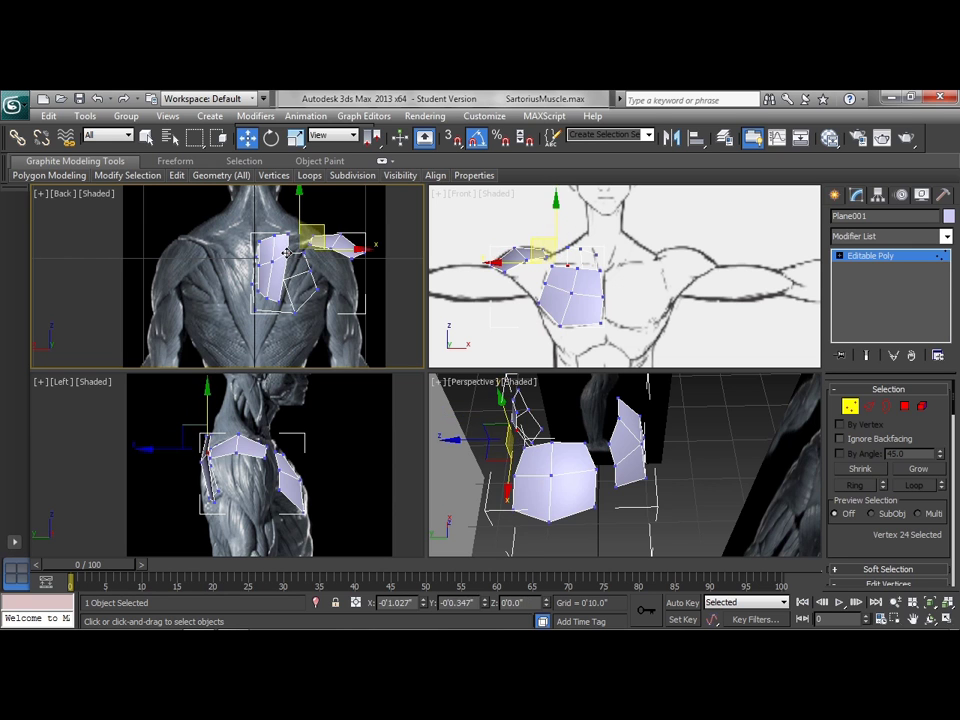
{"action": "left_click_drag", "start_coordinate": [280, 302], "coordinate": [275, 318]}
{"action": "left_click", "coordinate": [304, 253]}
{"action": "mouse_move", "coordinate": [289, 253]}
{"action": "left_mouse_down"}
{"action": "mouse_move", "coordinate": [290, 270]}
{"action": "mouse_move", "coordinate": [299, 248]}
{"action": "mouse_move", "coordinate": [281, 238]}
{"action": "left_mouse_up"}
{"action": "left_click", "coordinate": [328, 231]}
{"action": "left_click", "coordinate": [291, 232]}
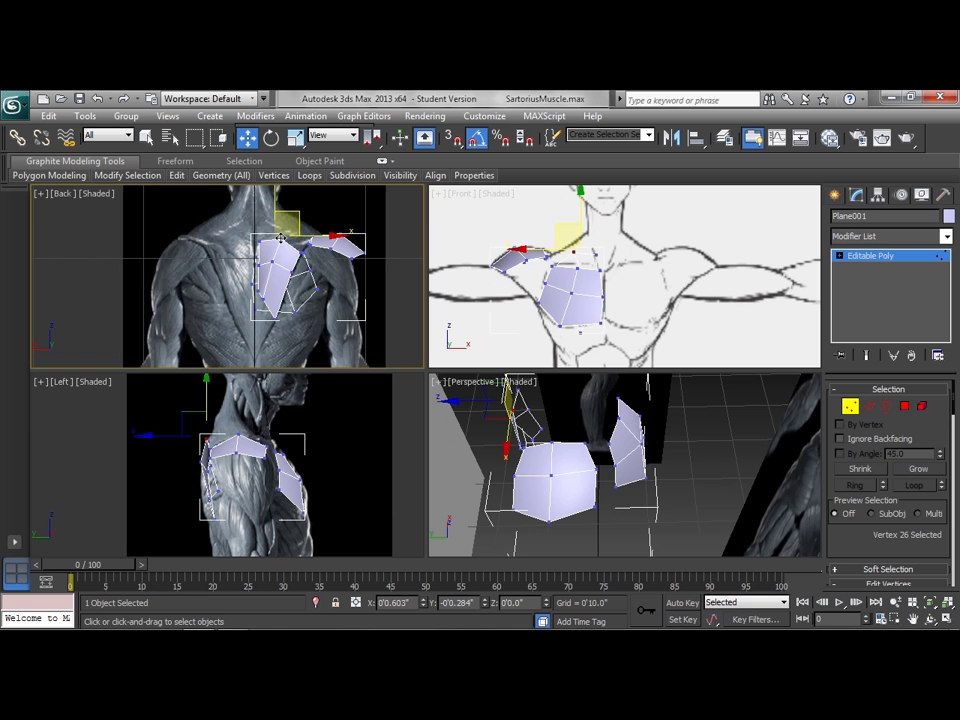
{"action": "left_click", "coordinate": [358, 293]}
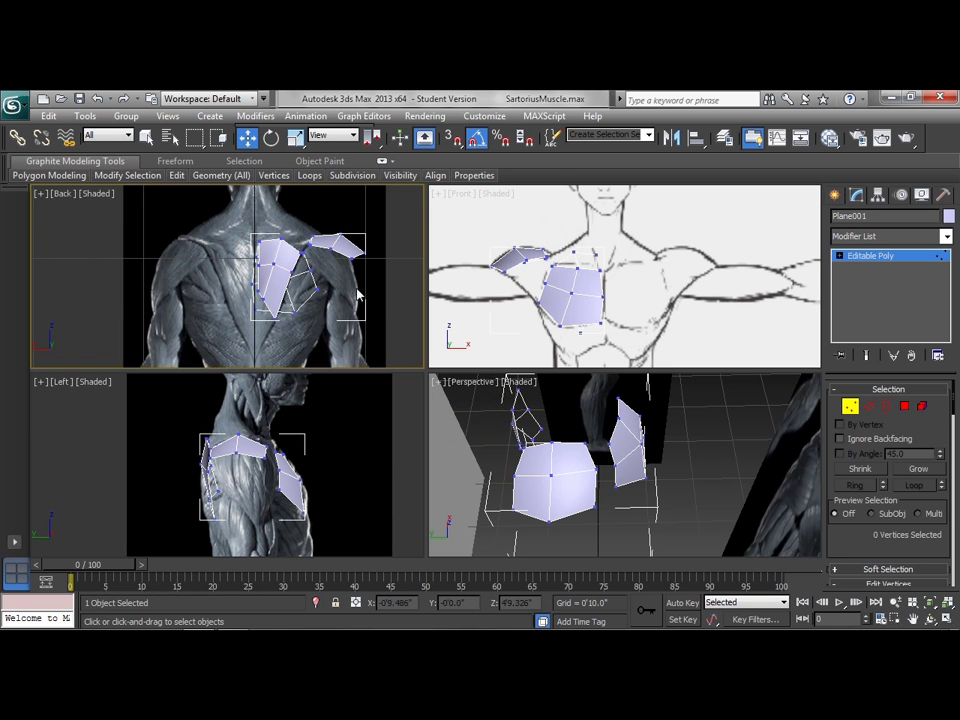
Step: Move the back element's two inner-edge vertices along the spine backward in the Left view to follow the back contour
{"action": "middle_click_drag", "start_coordinate": [620, 440], "coordinate": [671, 450], "text": "alt"}
{"action": "middle_click_drag", "start_coordinate": [488, 505], "coordinate": [497, 492], "text": "alt"}
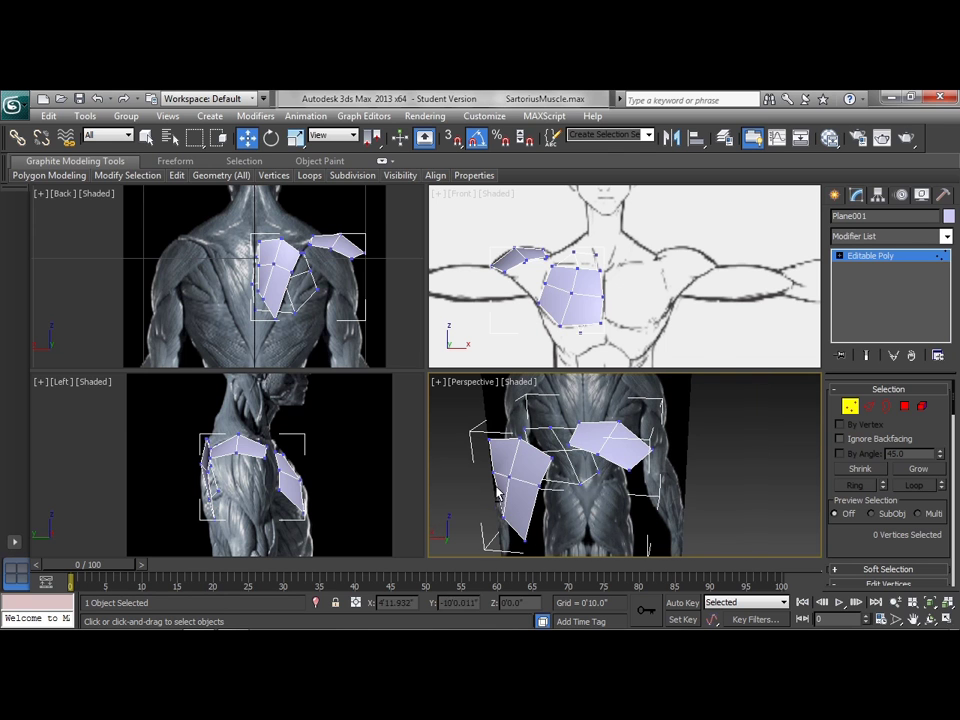
{"action": "left_click", "coordinate": [216, 490]}
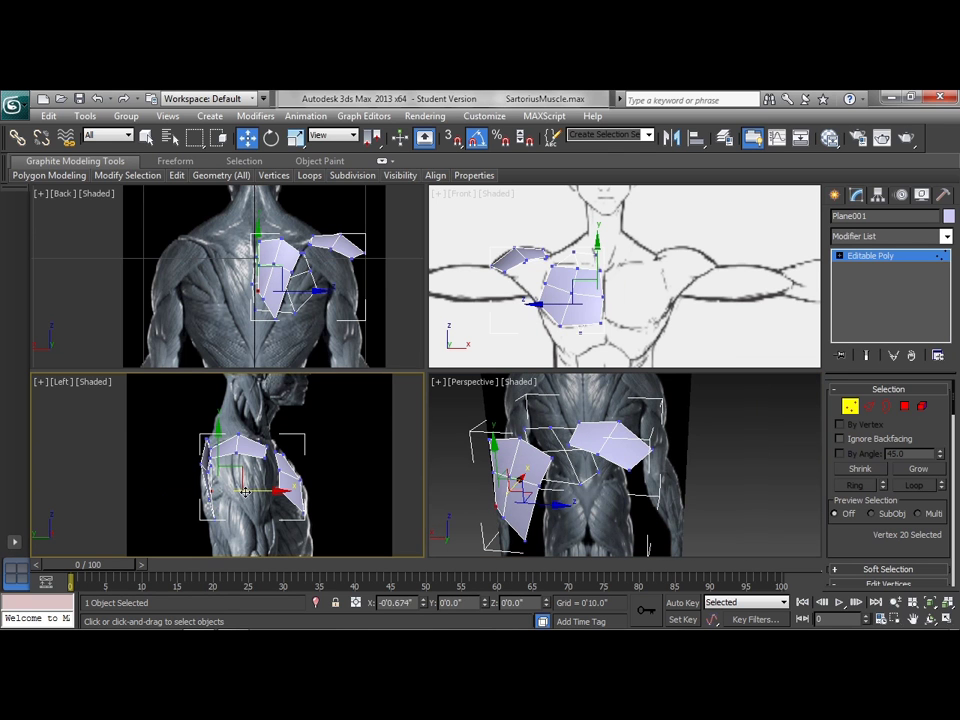
{"action": "left_click_drag", "start_coordinate": [245, 491], "coordinate": [239, 491]}
{"action": "left_click", "coordinate": [242, 469]}
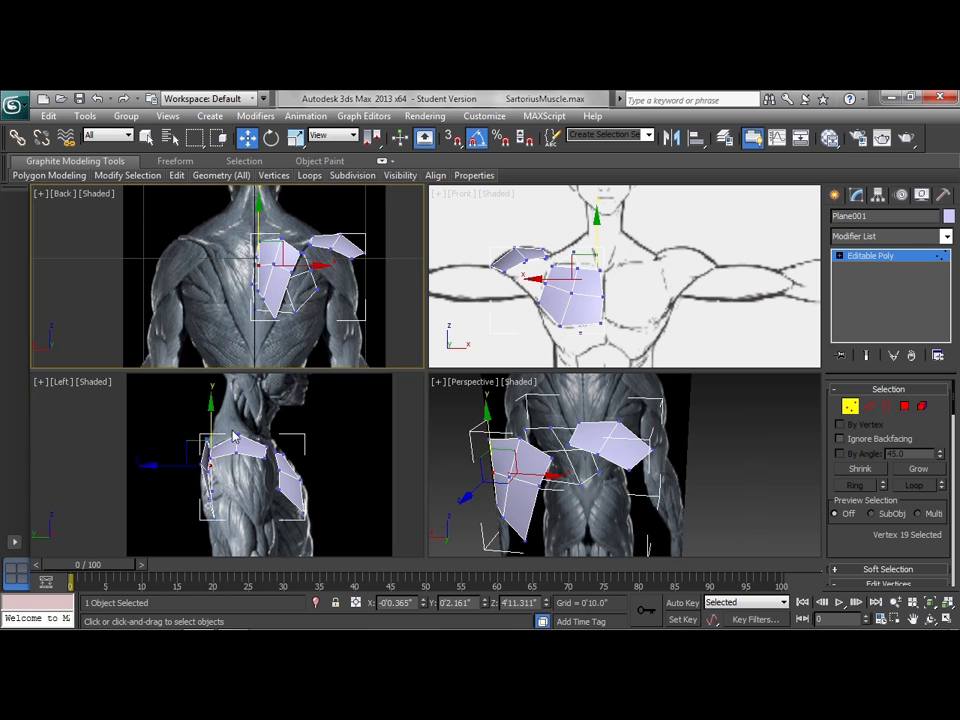
{"action": "left_click_drag", "start_coordinate": [242, 469], "coordinate": [244, 479]}
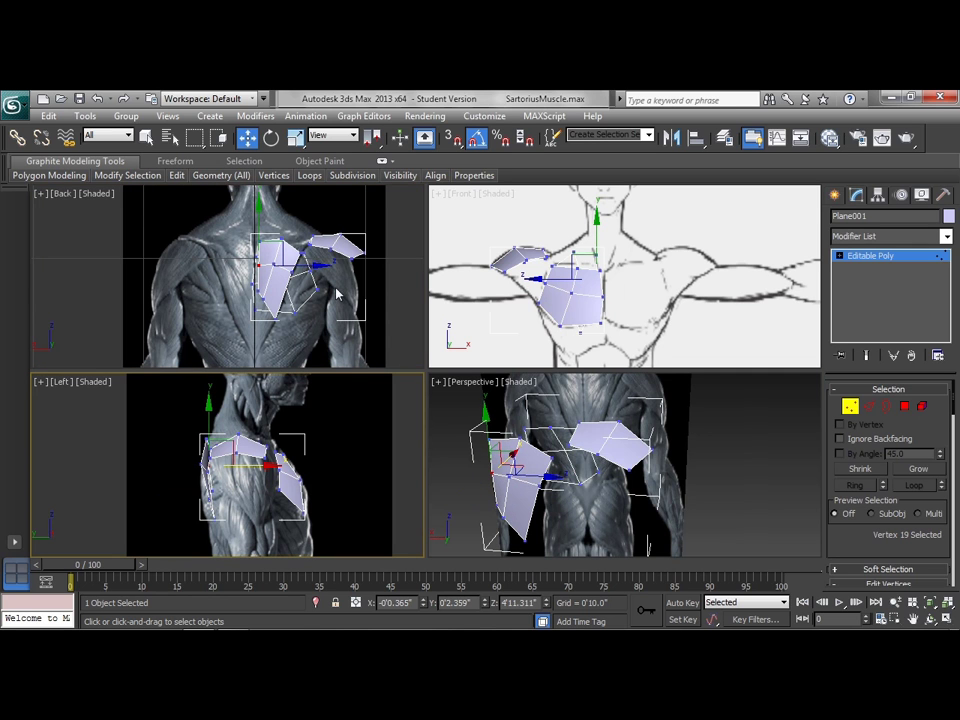
Step: Select the back element's three middle-line vertices and move them together slightly forward in the Left view
{"action": "left_click", "coordinate": [275, 265]}
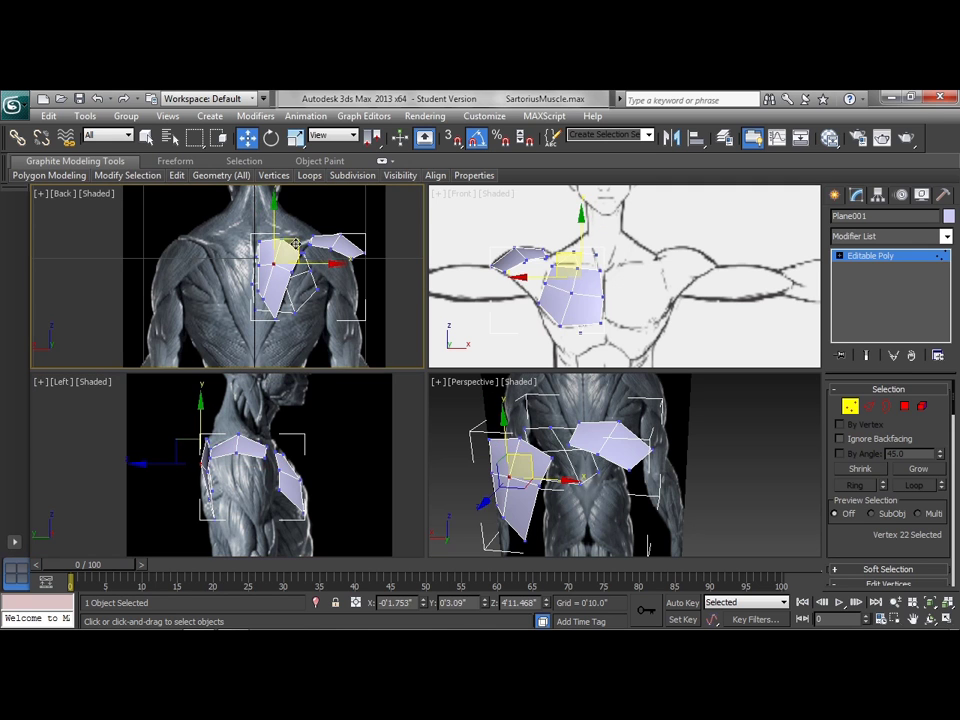
{"action": "left_click", "coordinate": [281, 239], "text": "ctrl"}
{"action": "left_click", "coordinate": [264, 302], "text": "ctrl"}
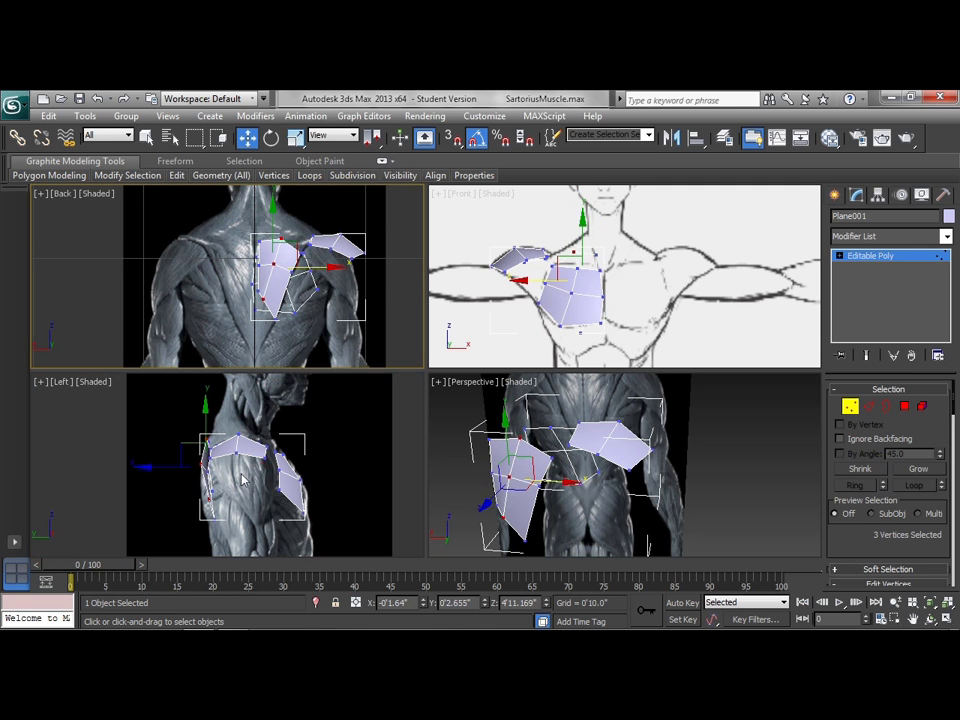
{"action": "right_click", "coordinate": [247, 490]}
{"action": "left_click_drag", "start_coordinate": [247, 467], "coordinate": [250, 470]}
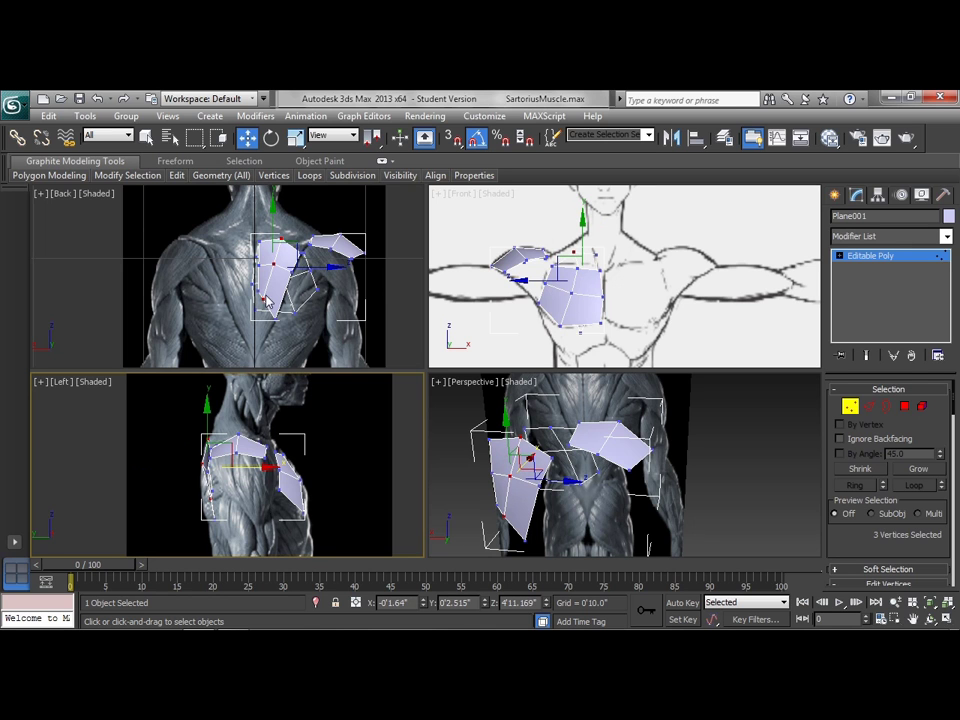
Step: Move the back element's lower middle-line vertex and its bottom tip vertex backward in the Left view
{"action": "left_click", "coordinate": [264, 298]}
{"action": "right_click", "coordinate": [246, 526]}
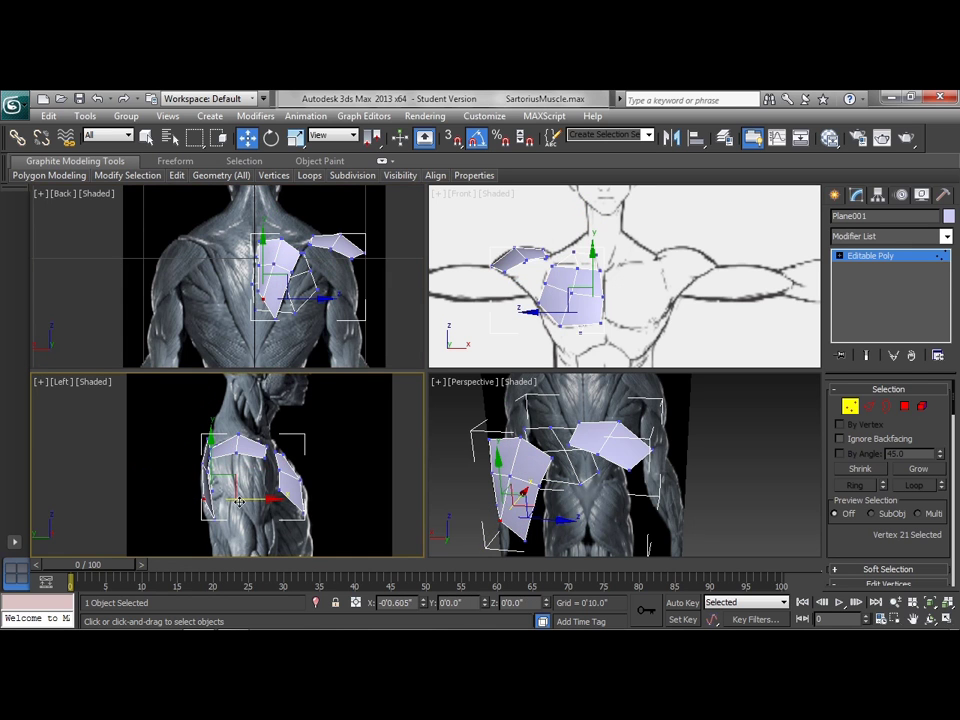
{"action": "left_click", "coordinate": [214, 518]}
{"action": "left_click_drag", "start_coordinate": [250, 521], "coordinate": [247, 521]}
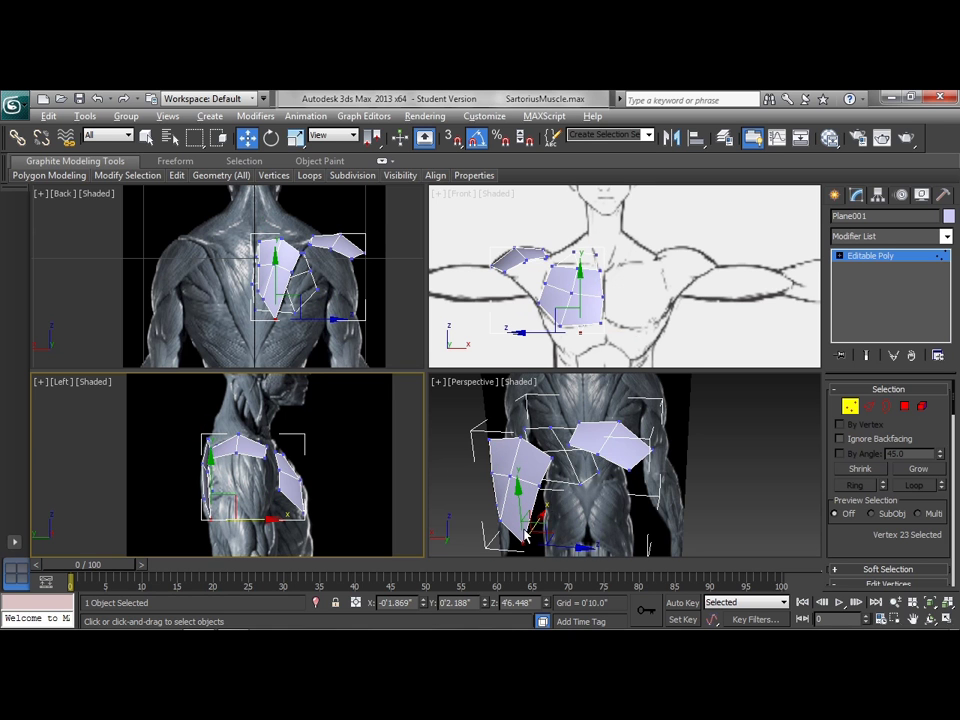
Step: Move the back element's lower and middle inner-edge vertices slightly backward along Y in Perspective to smooth the surface
{"action": "middle_click_drag", "start_coordinate": [525, 535], "coordinate": [655, 536], "text": "alt"}
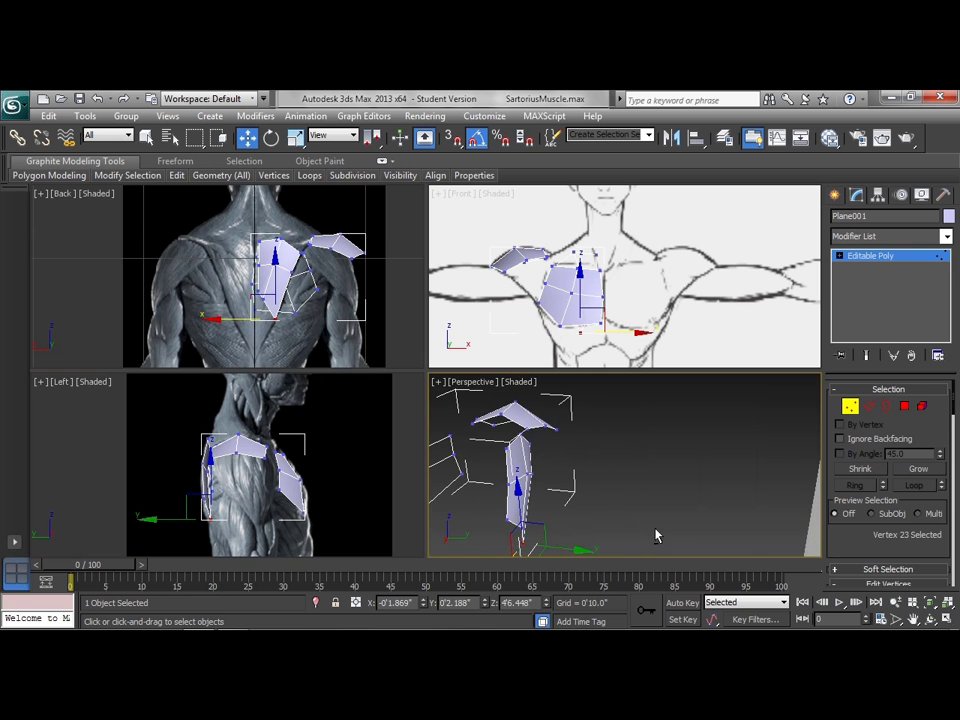
{"action": "left_click", "coordinate": [508, 524]}
{"action": "left_click", "coordinate": [513, 522]}
{"action": "left_click_drag", "start_coordinate": [543, 524], "coordinate": [548, 525]}
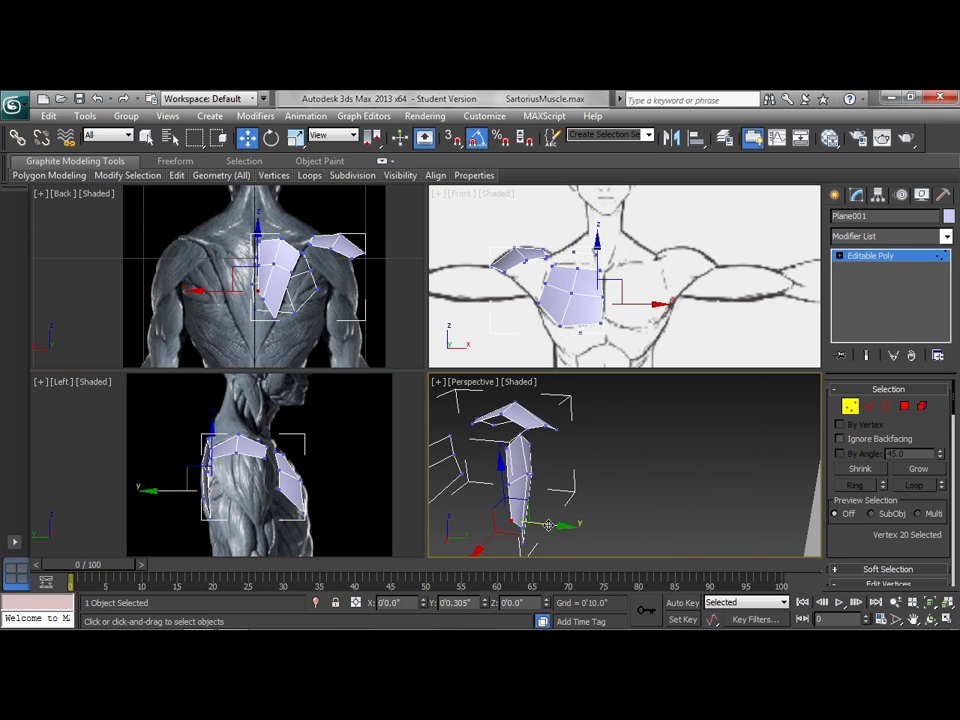
{"action": "middle_click_drag", "start_coordinate": [548, 525], "coordinate": [613, 525], "text": "alt"}
{"action": "left_click", "coordinate": [506, 490]}
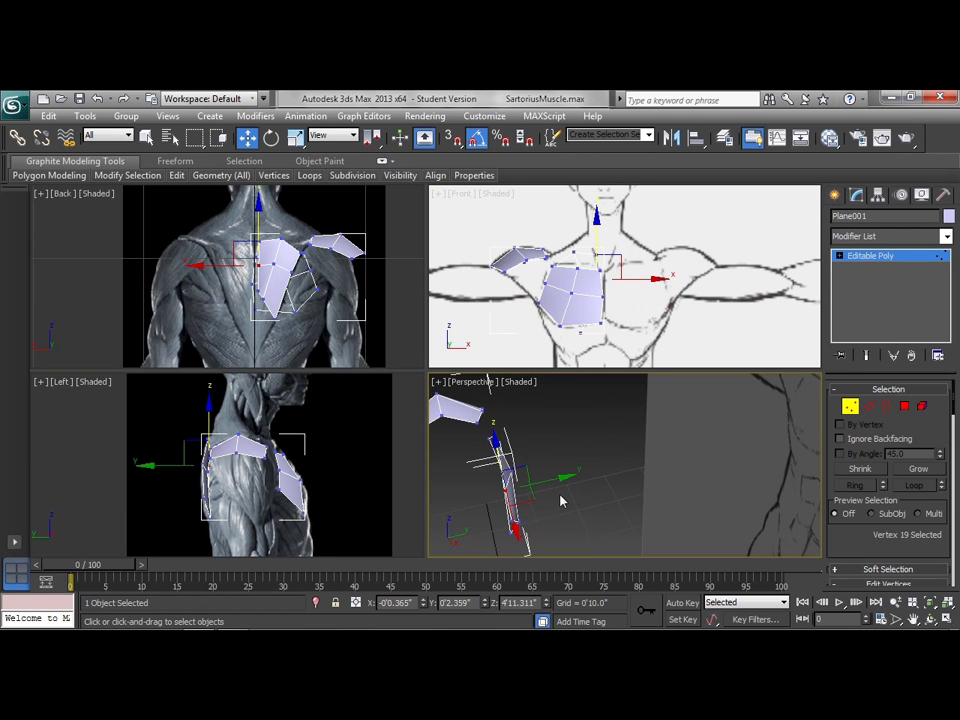
{"action": "left_click_drag", "start_coordinate": [546, 484], "coordinate": [548, 483]}
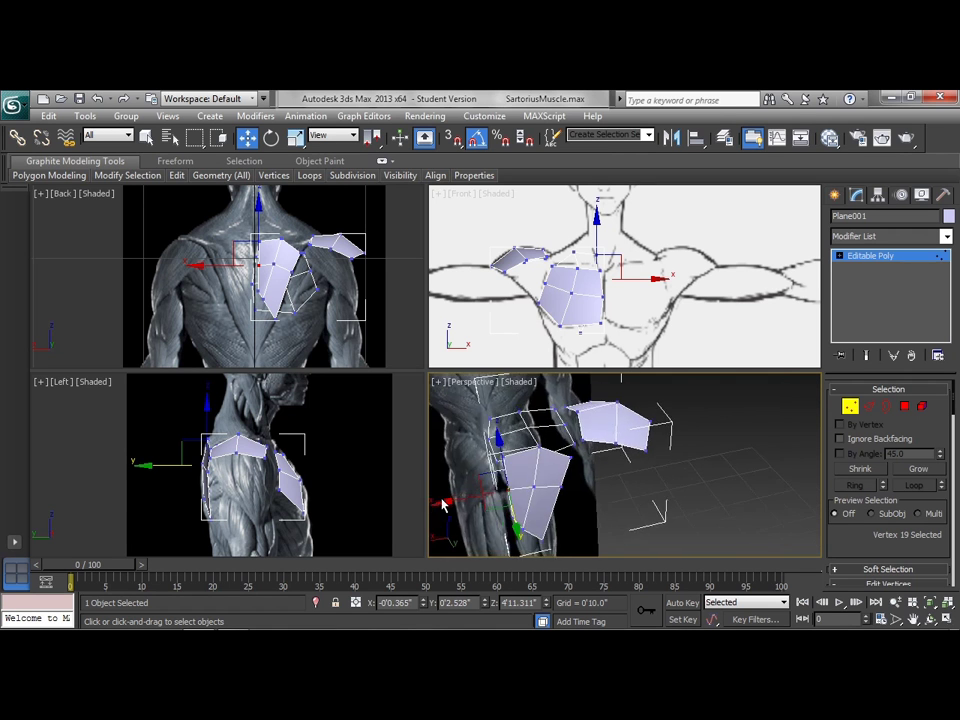